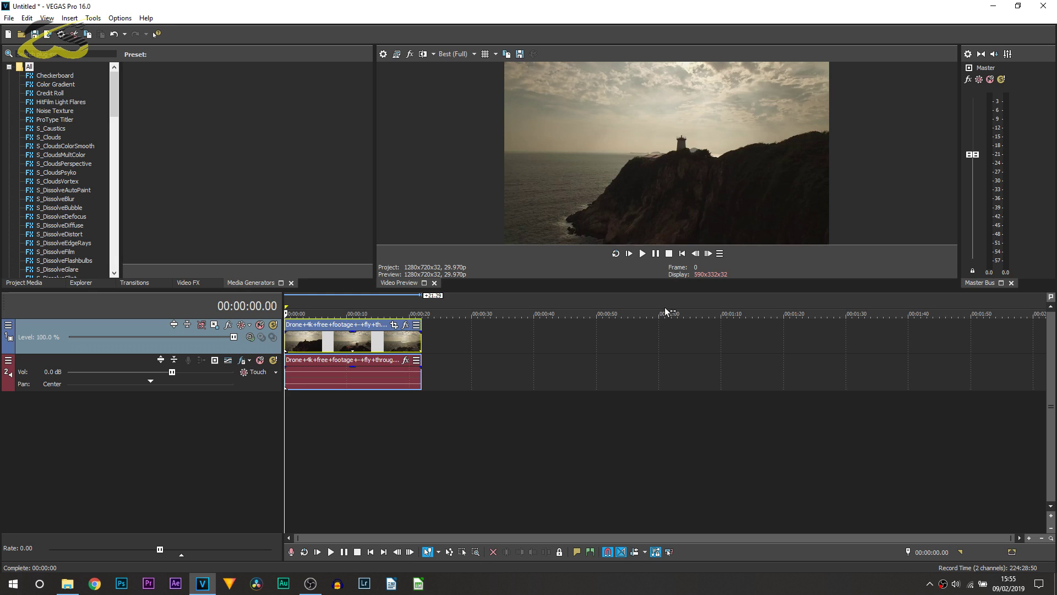
Enlarge the video preview and play the ungraded clip, skipping ahead to about 12 seconds, then stop
drag(656, 288, 655, 380)
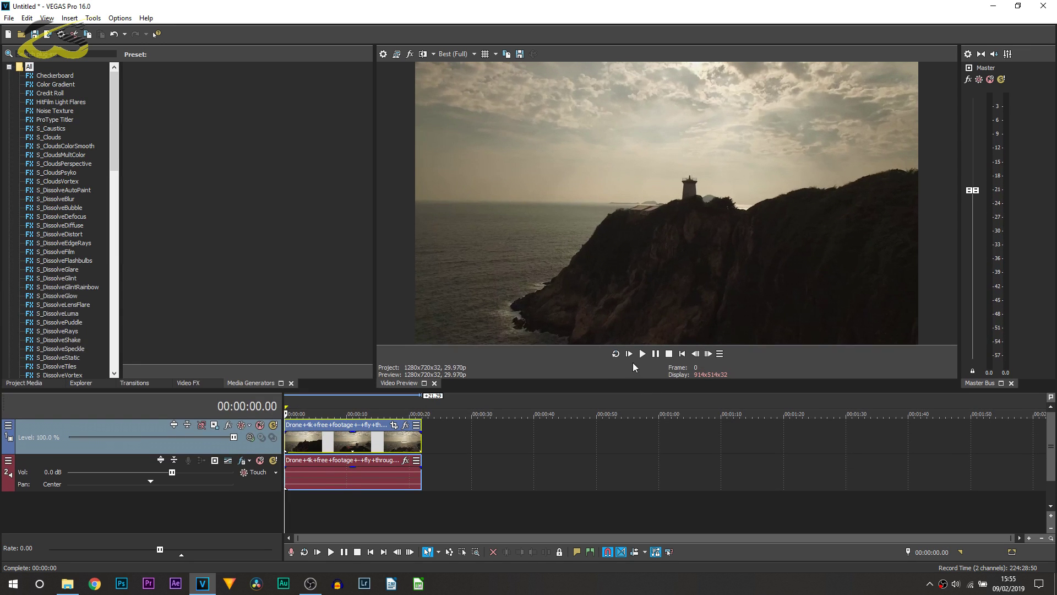
click(642, 354)
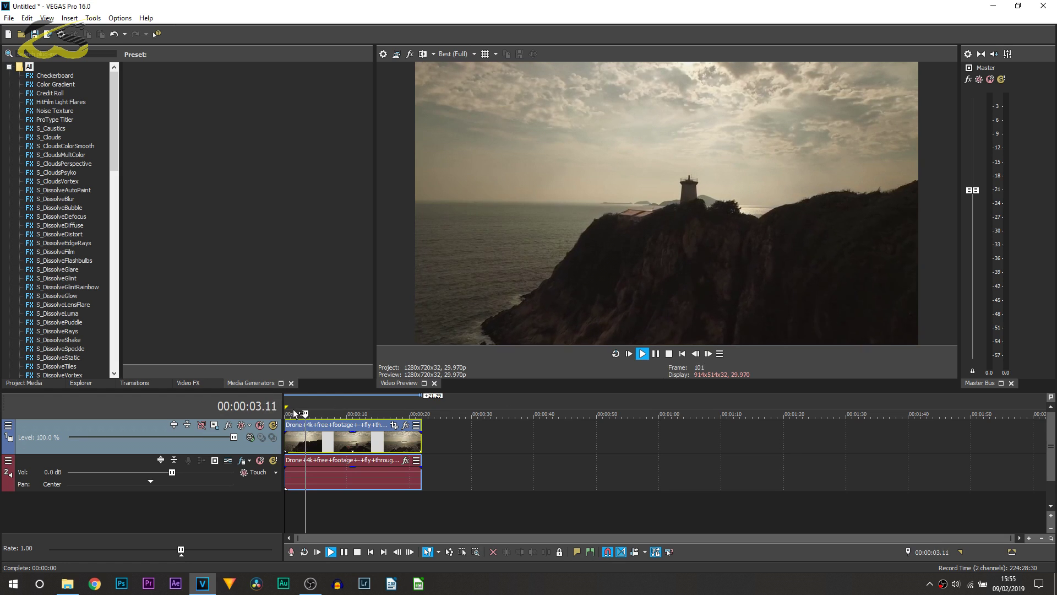
click(331, 401)
click(360, 400)
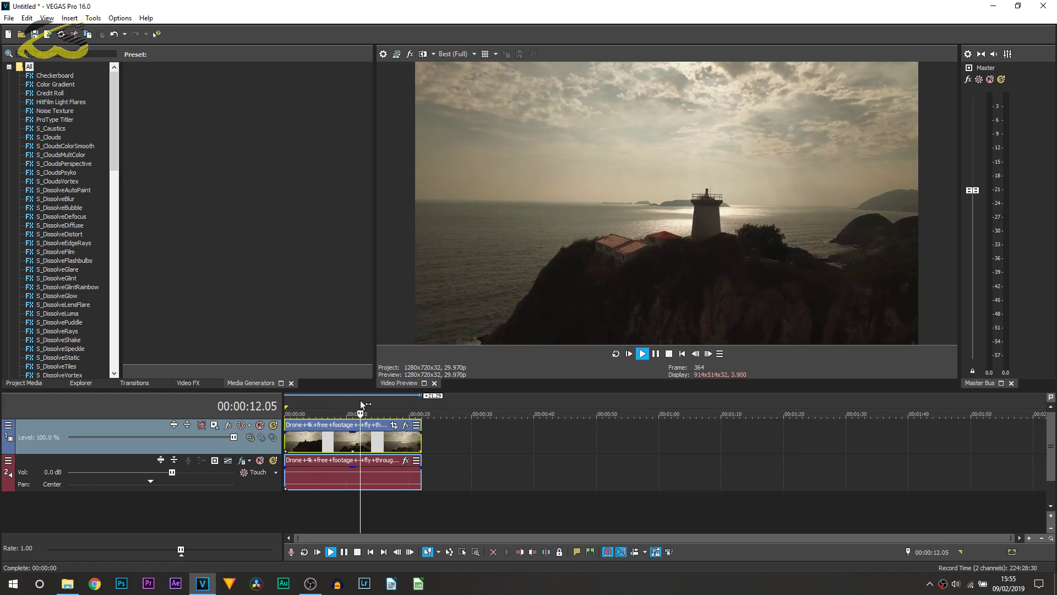
click(668, 353)
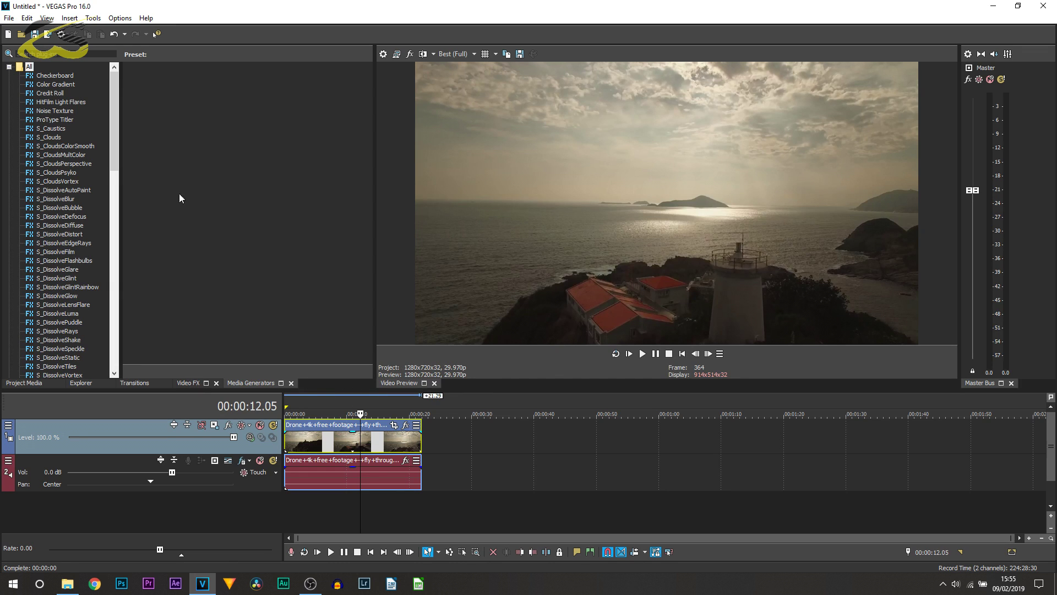
Restore the Default Layout window arrangement and select the Color Curves Night preset in Video FX
click(46, 19)
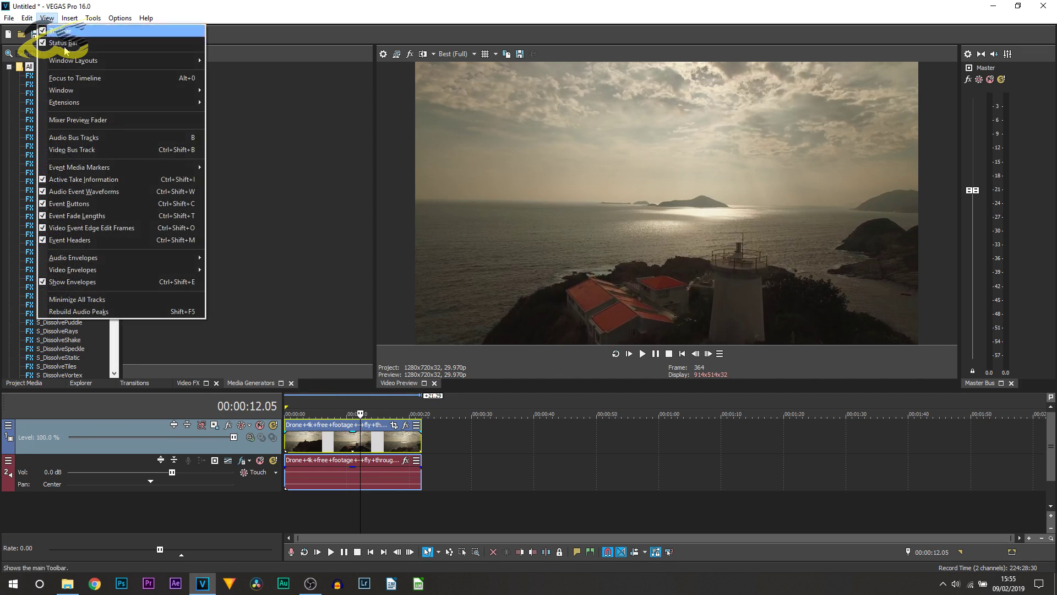
mouse_move(72, 60)
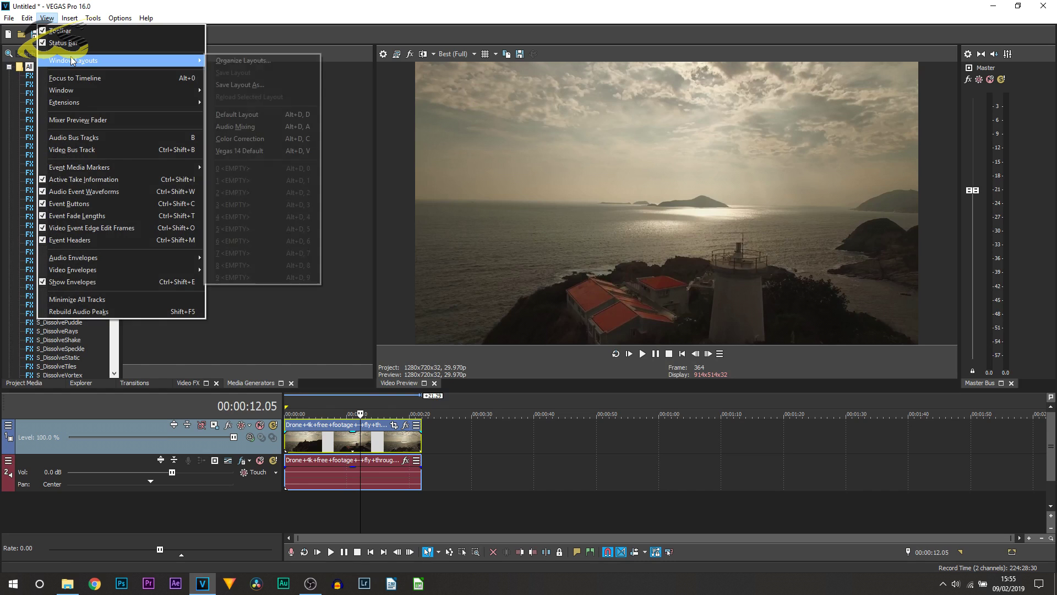
click(247, 112)
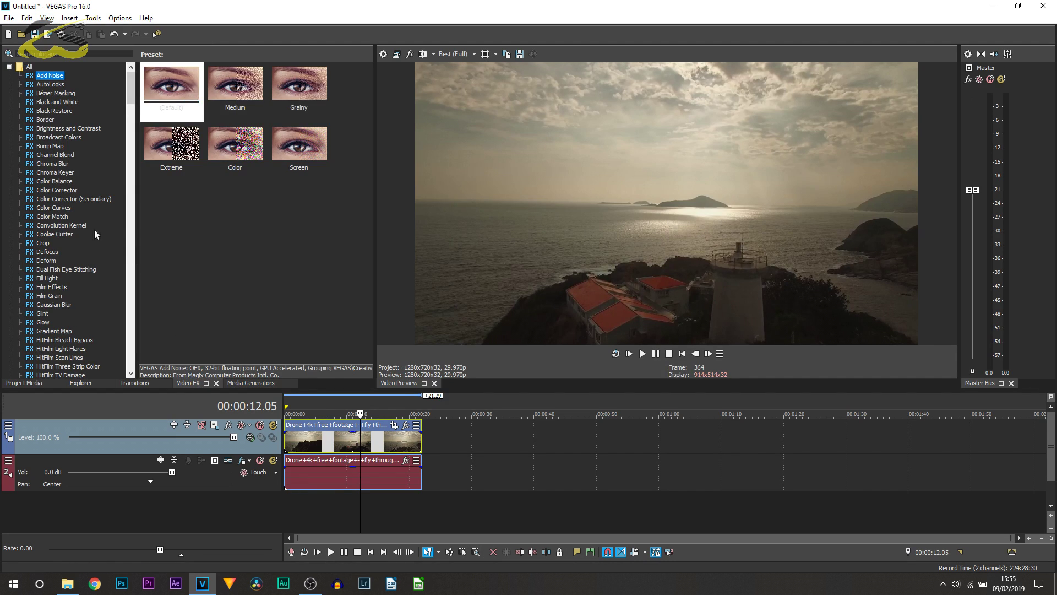
click(54, 208)
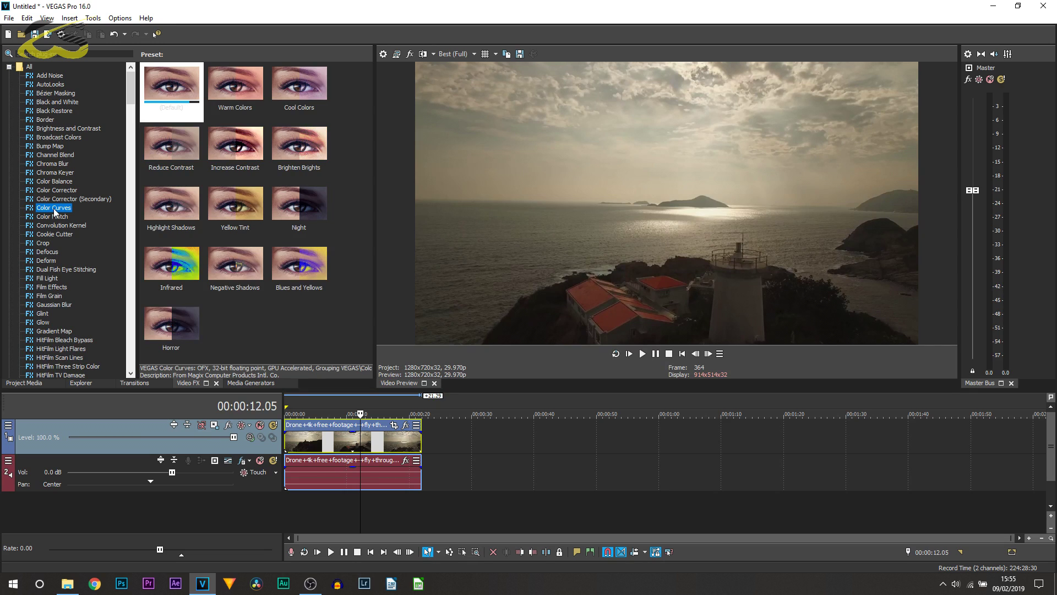
click(306, 200)
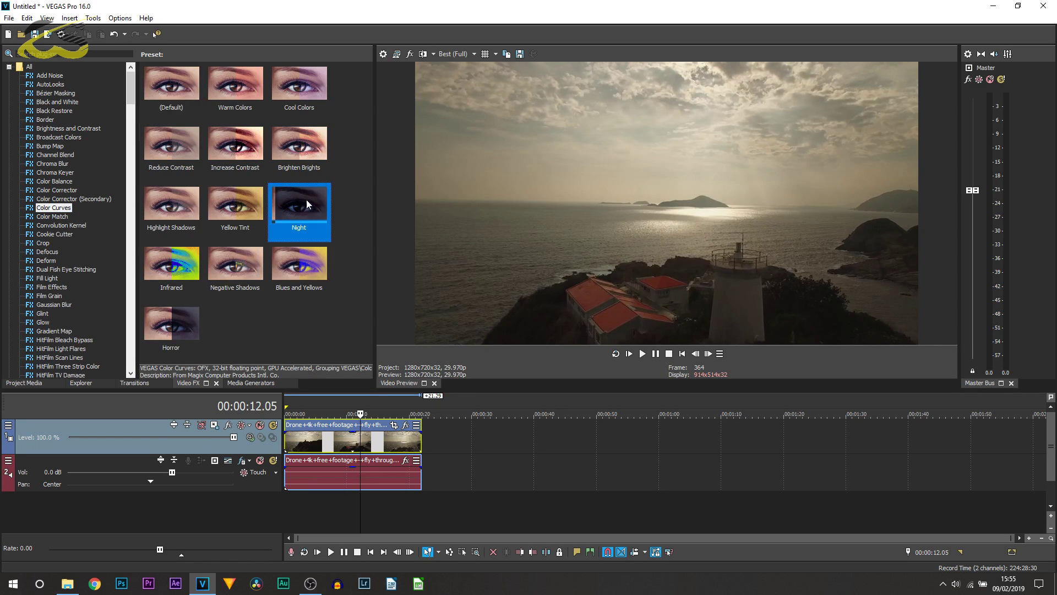
Apply the Night color-curves preset to the lighthouse clip and play it to check the grade
drag(301, 207, 325, 437)
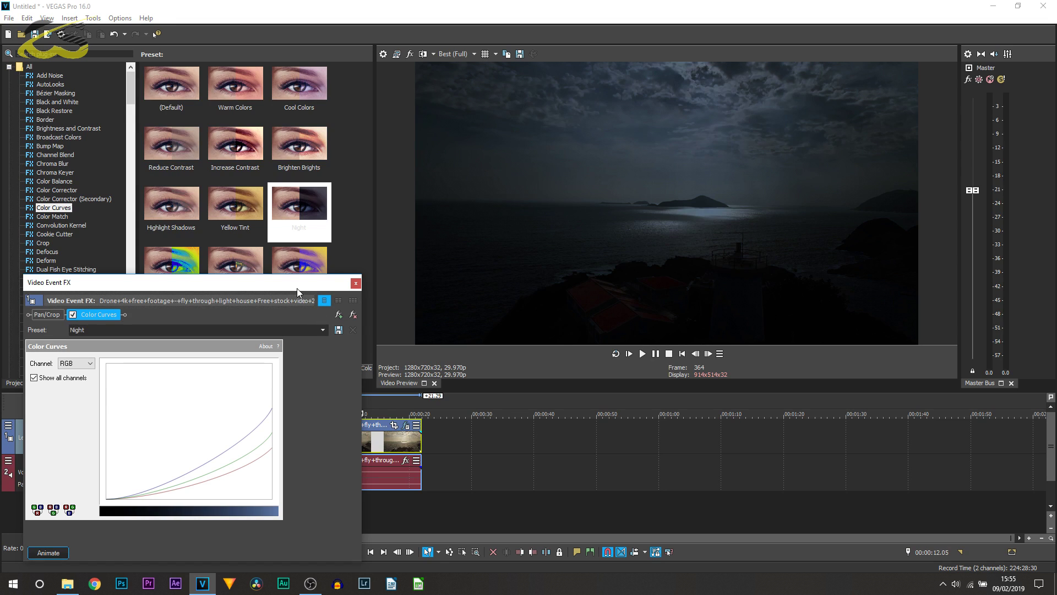
drag(296, 289, 307, 97)
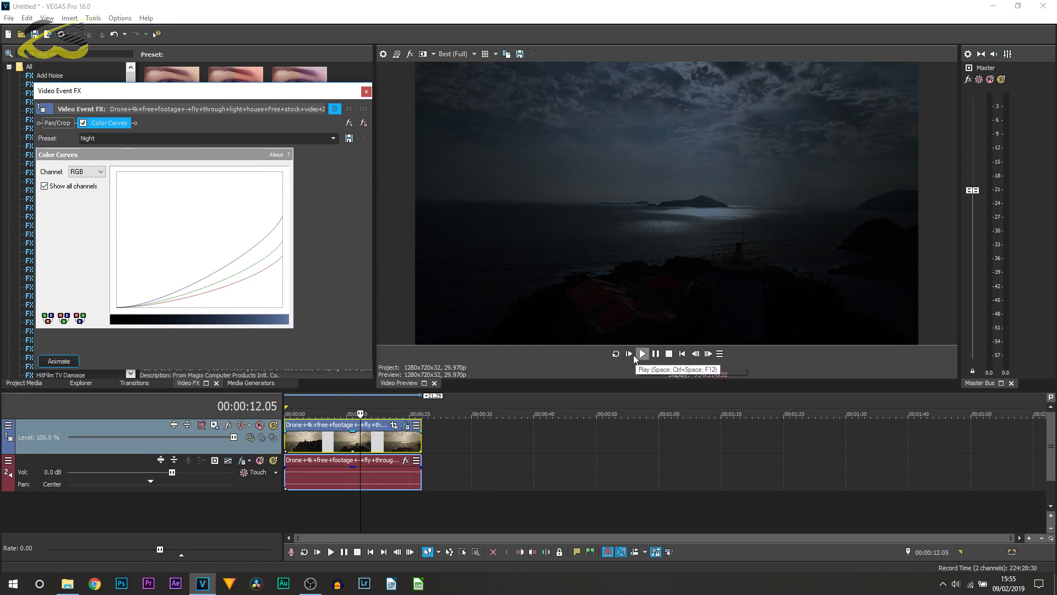
click(635, 358)
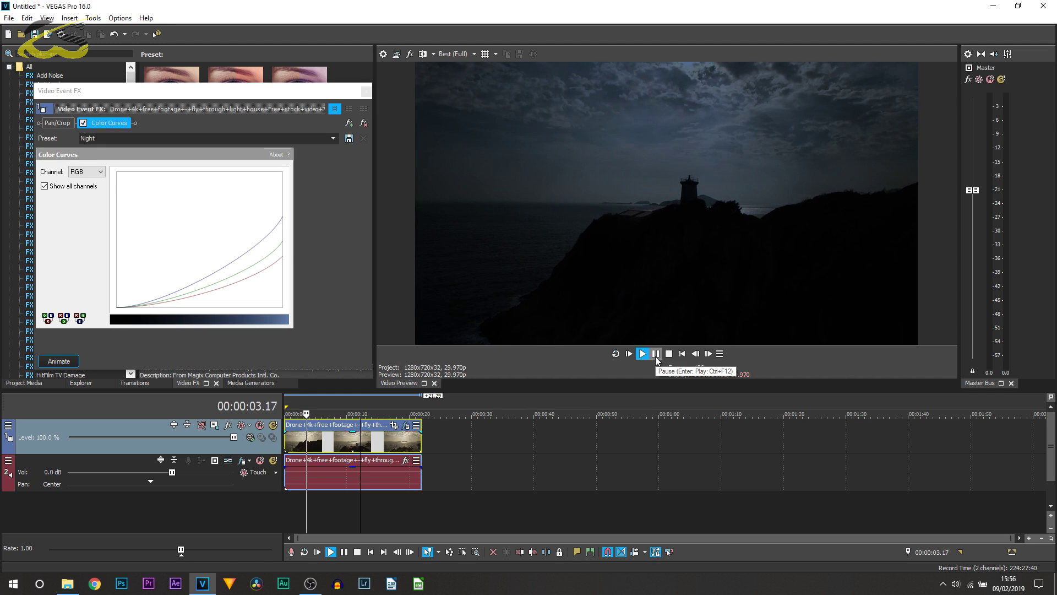
click(656, 354)
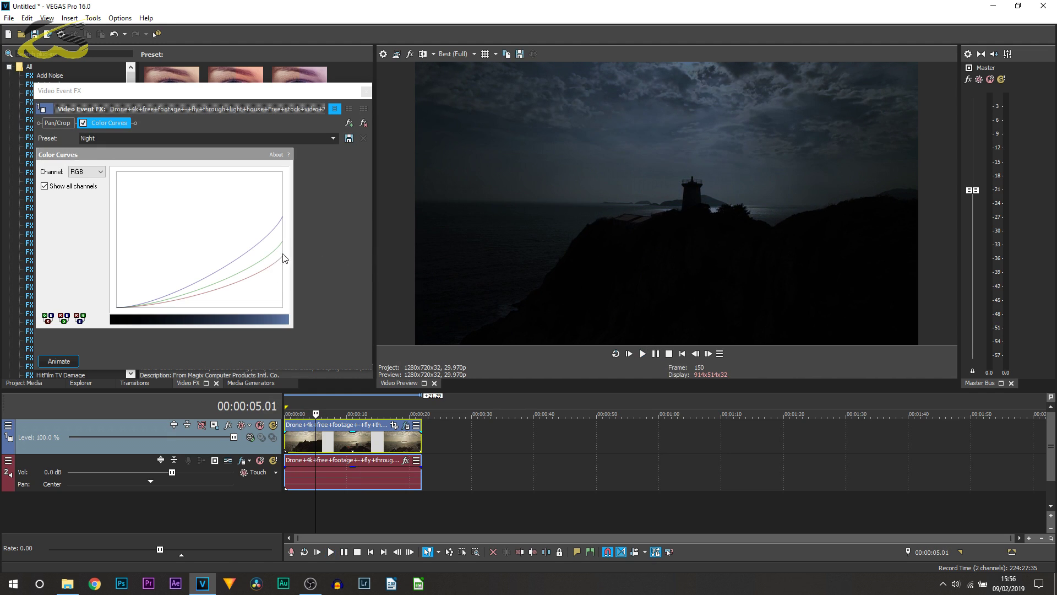
Raise the red curve slightly and reshape the blue curve for a colder tone, then close the FX window
click(261, 271)
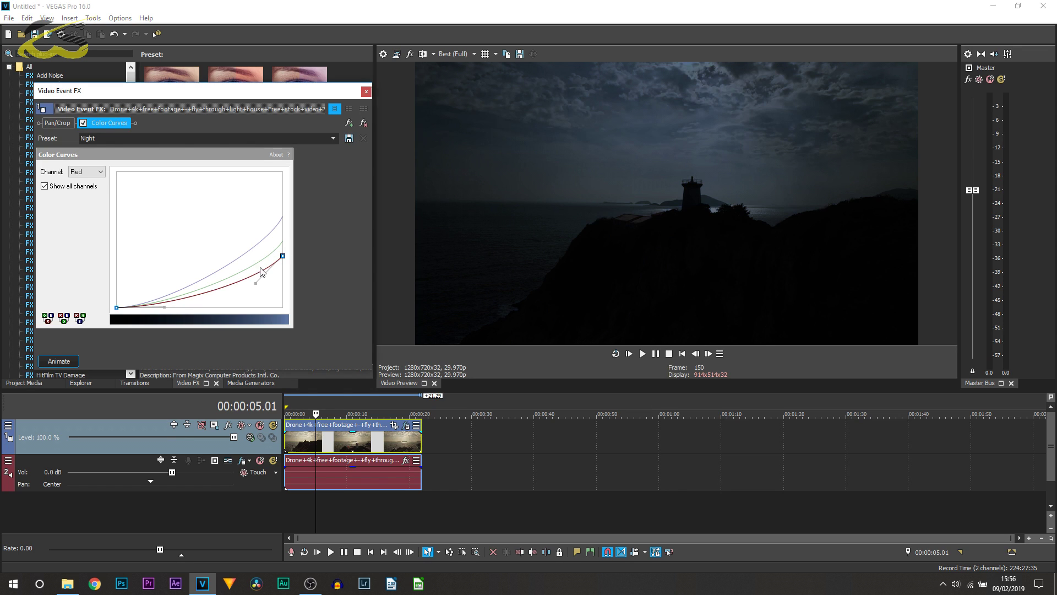
drag(283, 258, 284, 256)
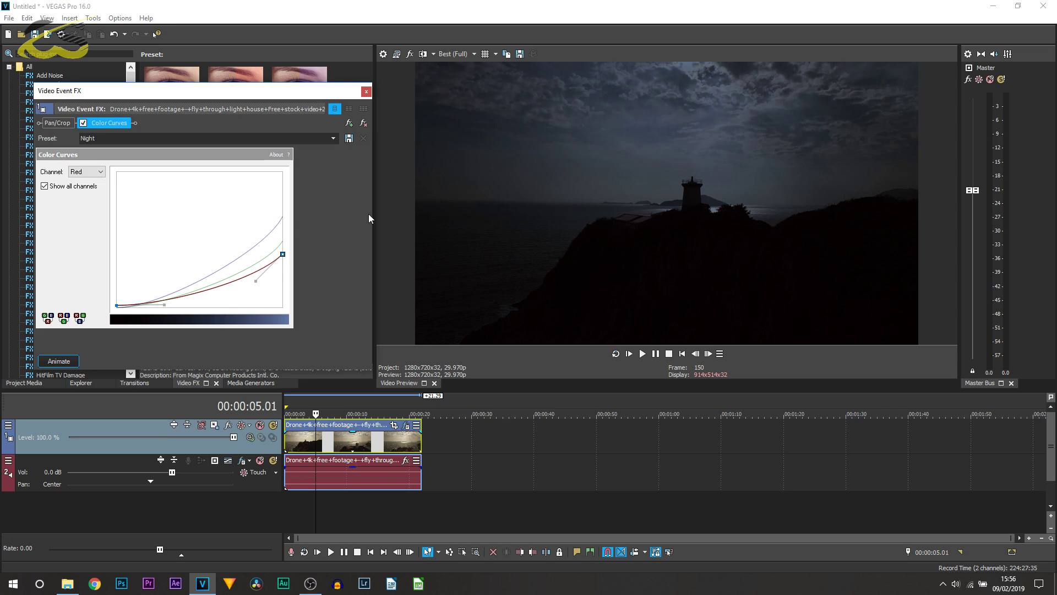
click(283, 242)
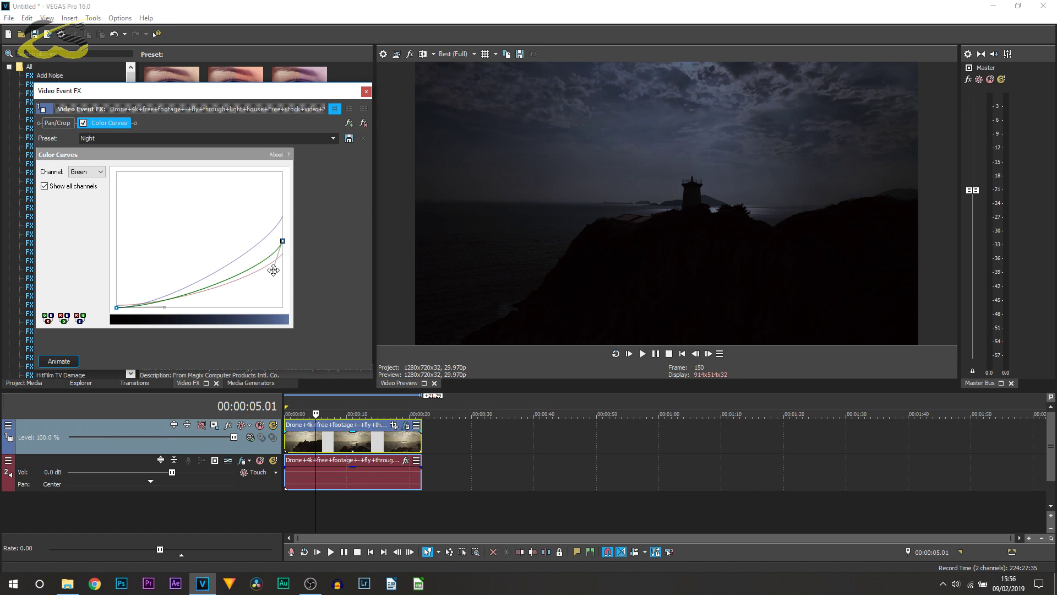
click(278, 227)
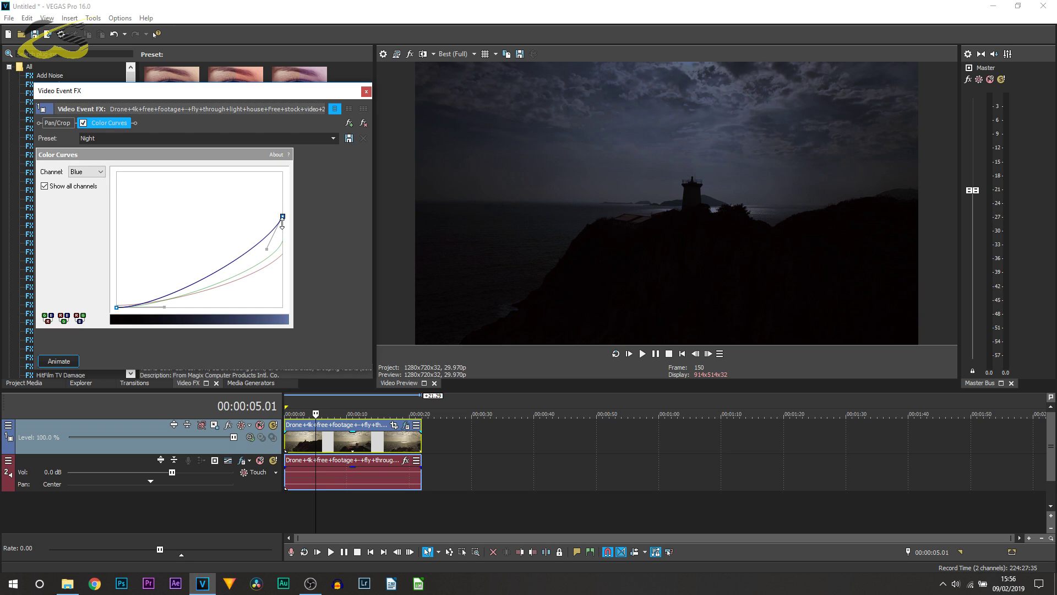
drag(269, 250, 261, 253)
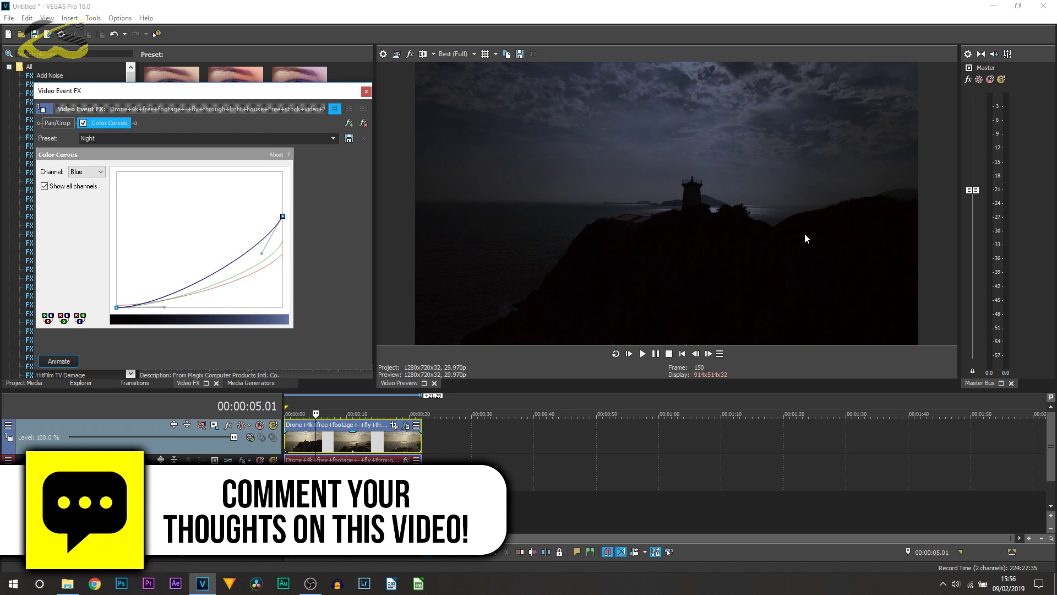
key(Escape)
Close the effect settings and review playback around the 5-second mark
click(630, 356)
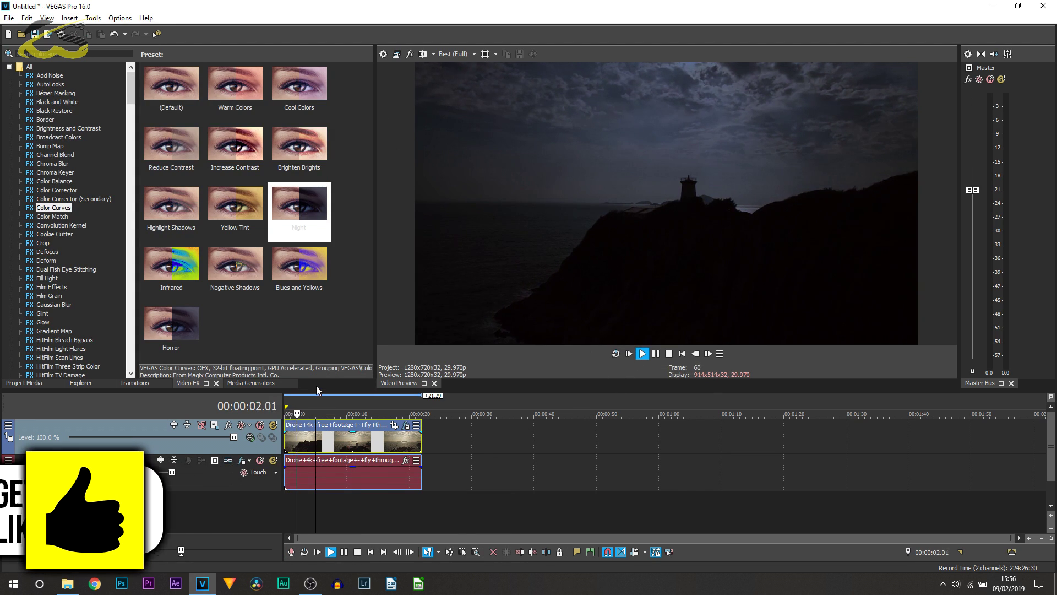
click(318, 408)
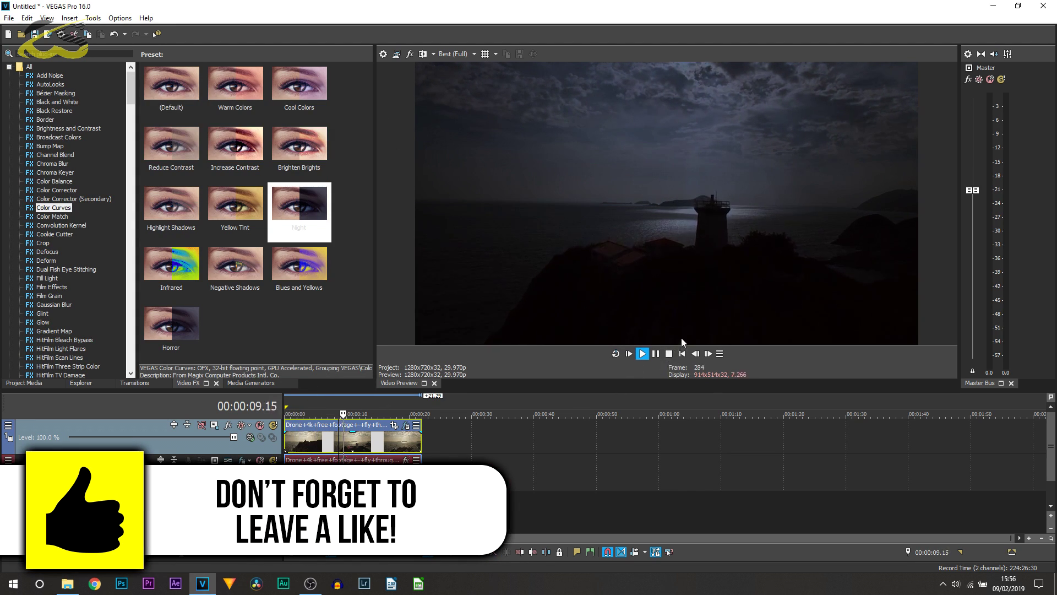
click(655, 353)
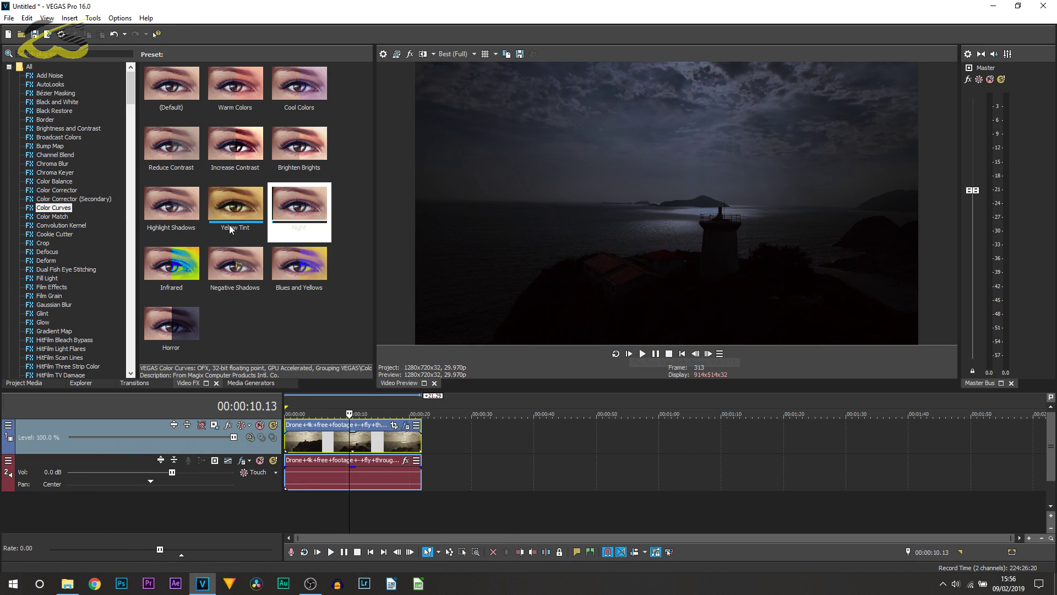
Apply the Color Balance Red Midtones preset to the clip and lower red to 0.031
click(53, 180)
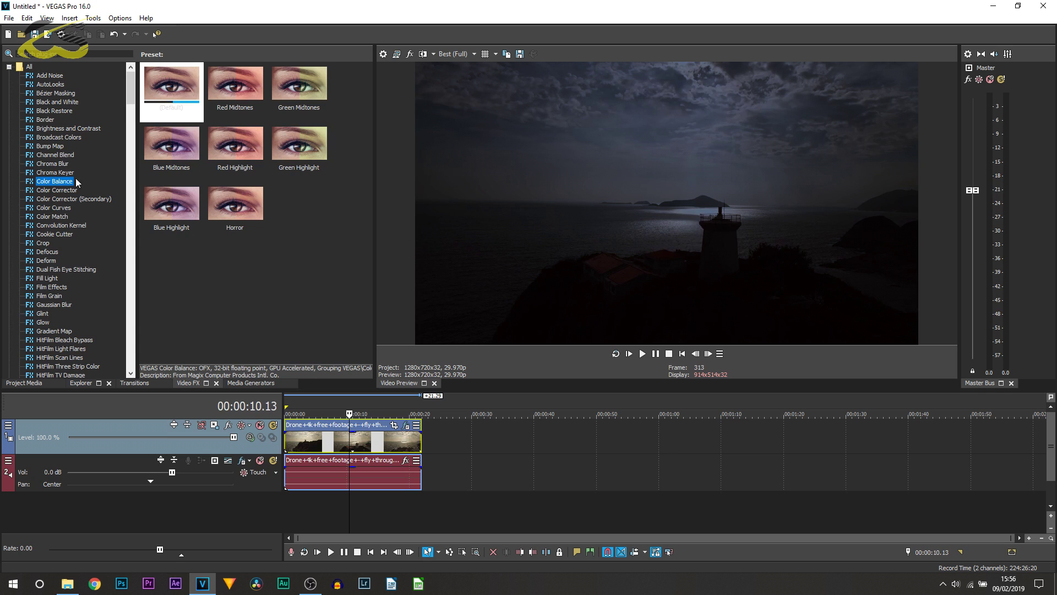
click(227, 74)
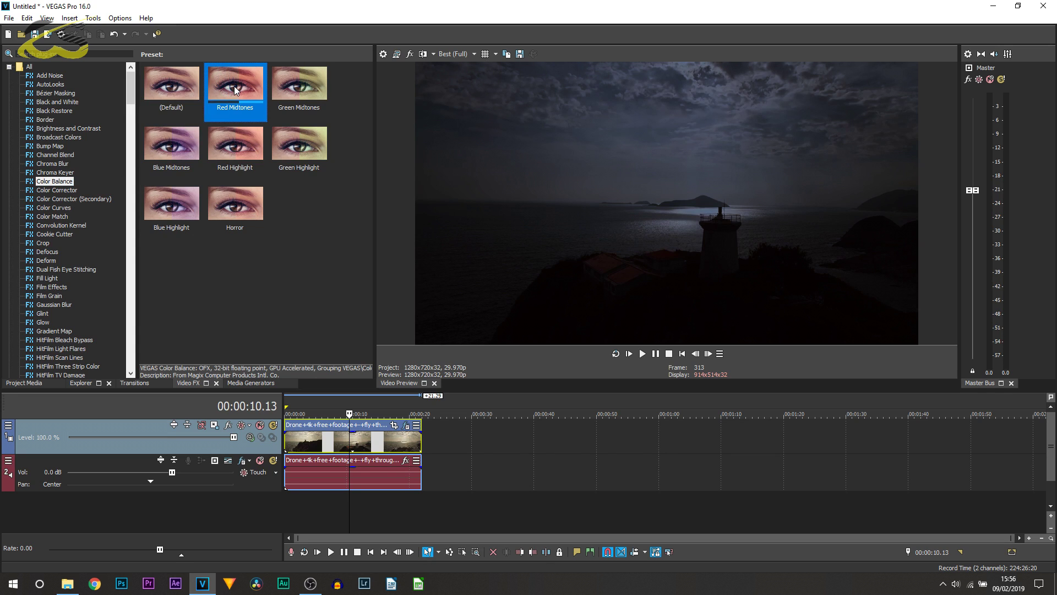
drag(235, 86, 338, 438)
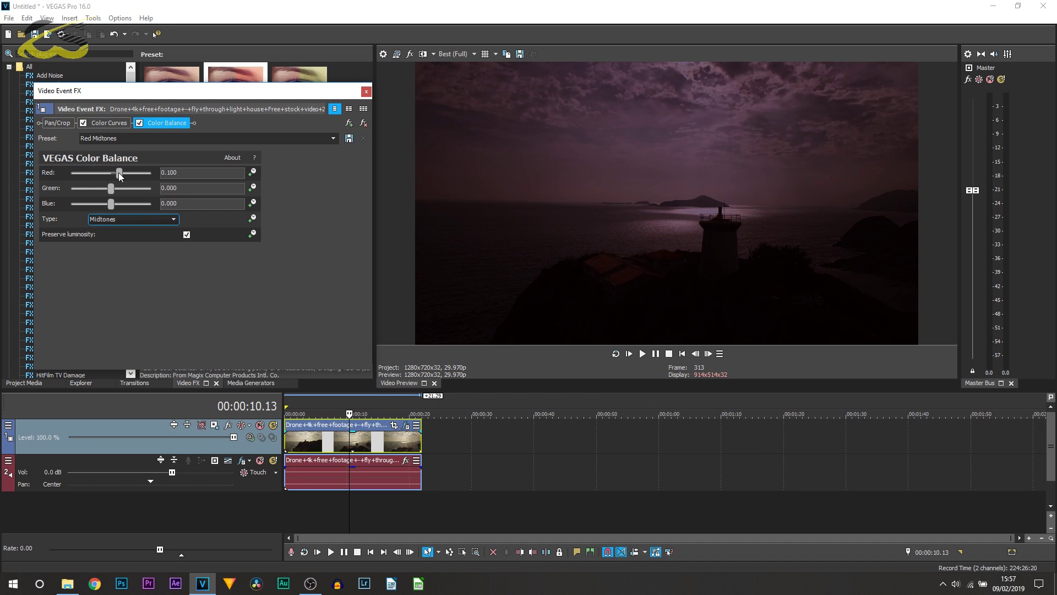
drag(119, 174, 115, 175)
Close the FX window and drop Soft Contrast's Warm Vignette preset onto the clip after Color Balance
click(365, 92)
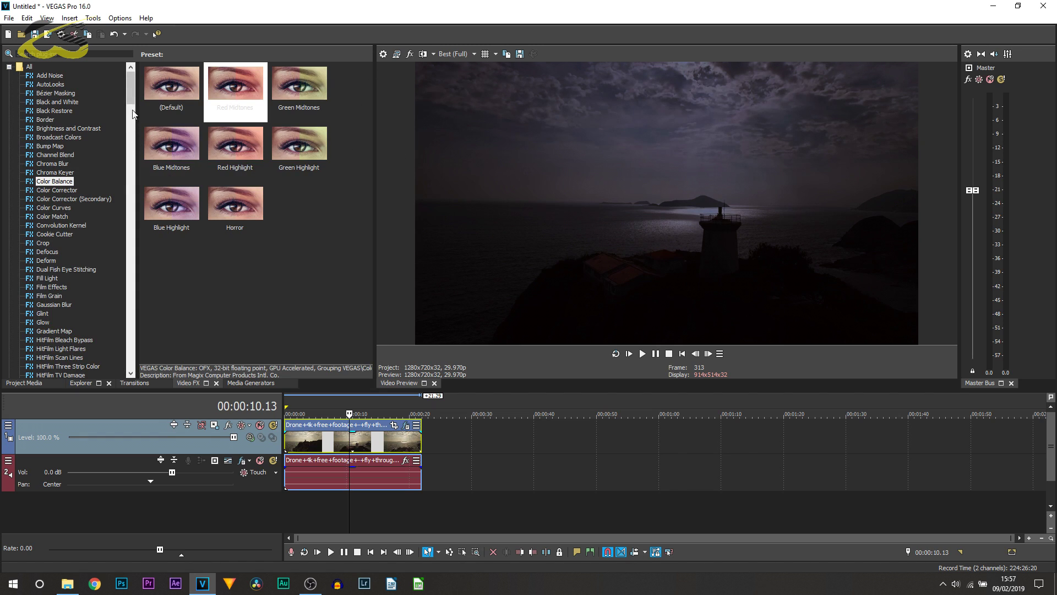
drag(130, 94, 120, 338)
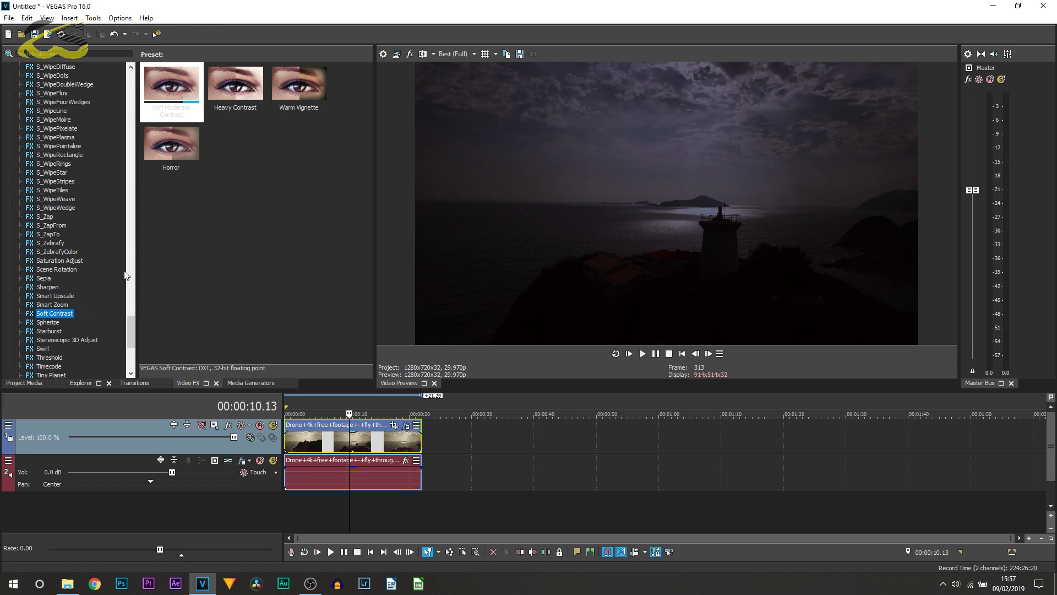
click(283, 81)
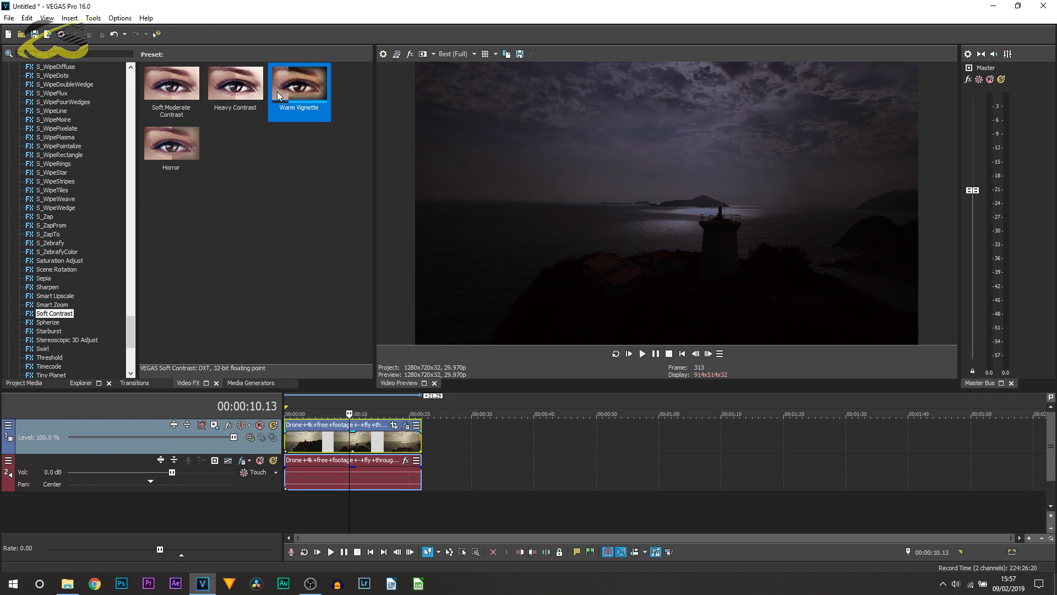
drag(276, 91, 322, 425)
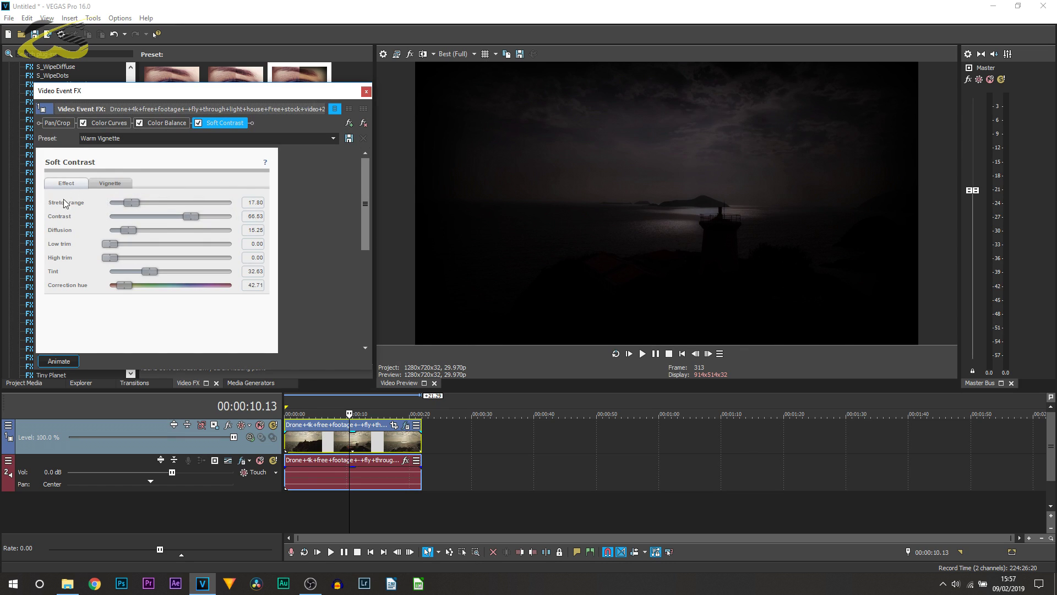
Drag Stretch range, Contrast and Tint to 0, leaving every Soft Contrast value at 0.00
drag(132, 203, 107, 202)
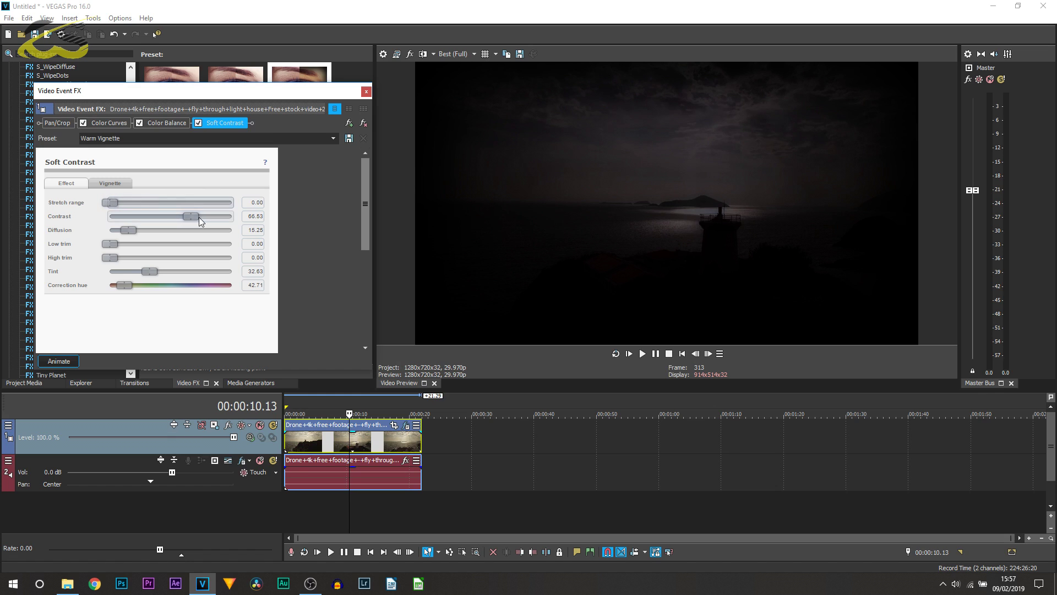
drag(190, 216, 110, 232)
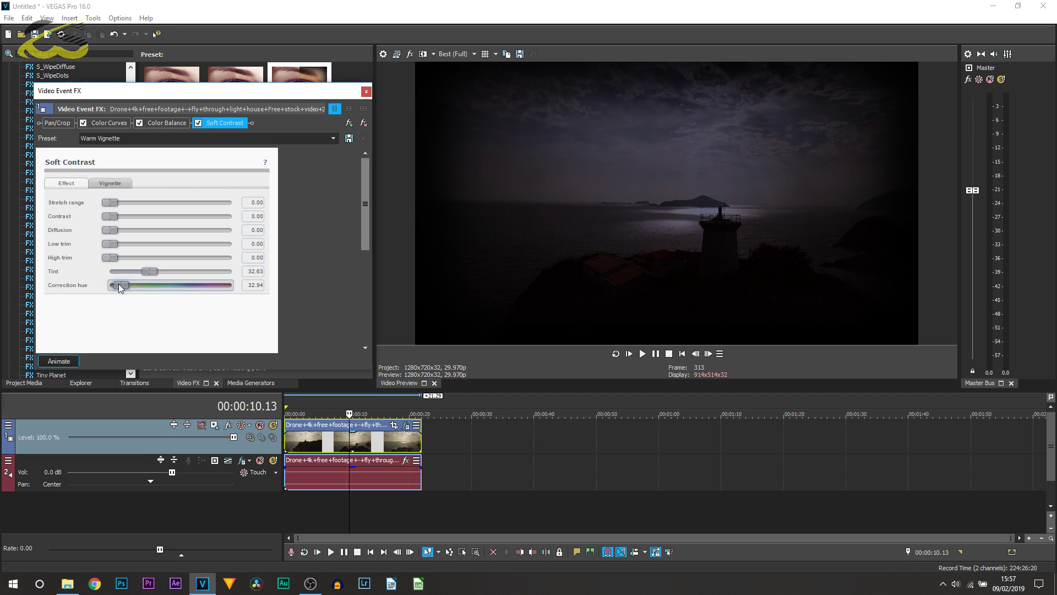
drag(149, 271, 342, 258)
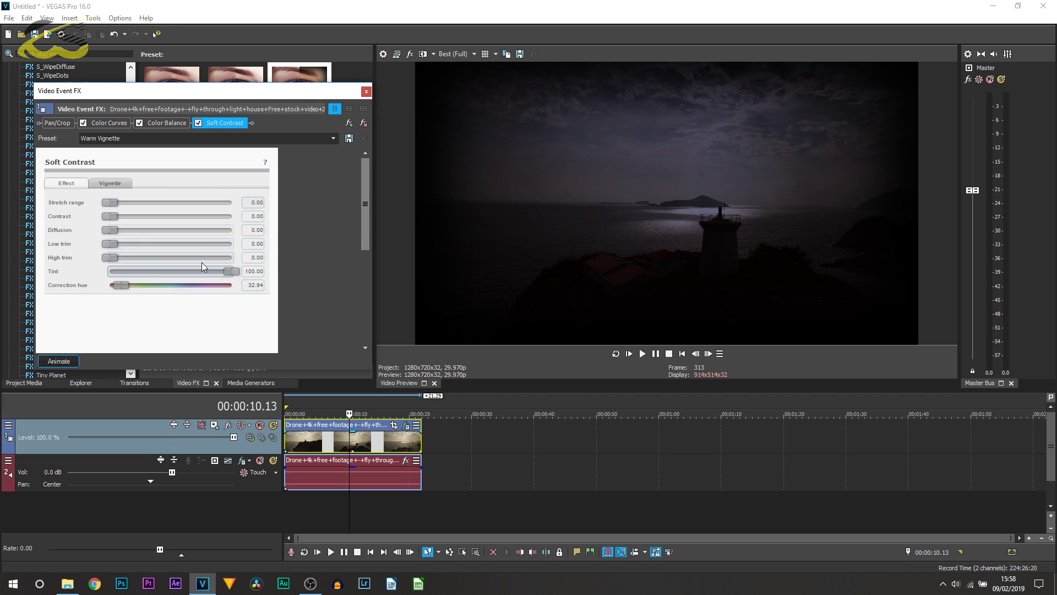
drag(229, 270, 110, 286)
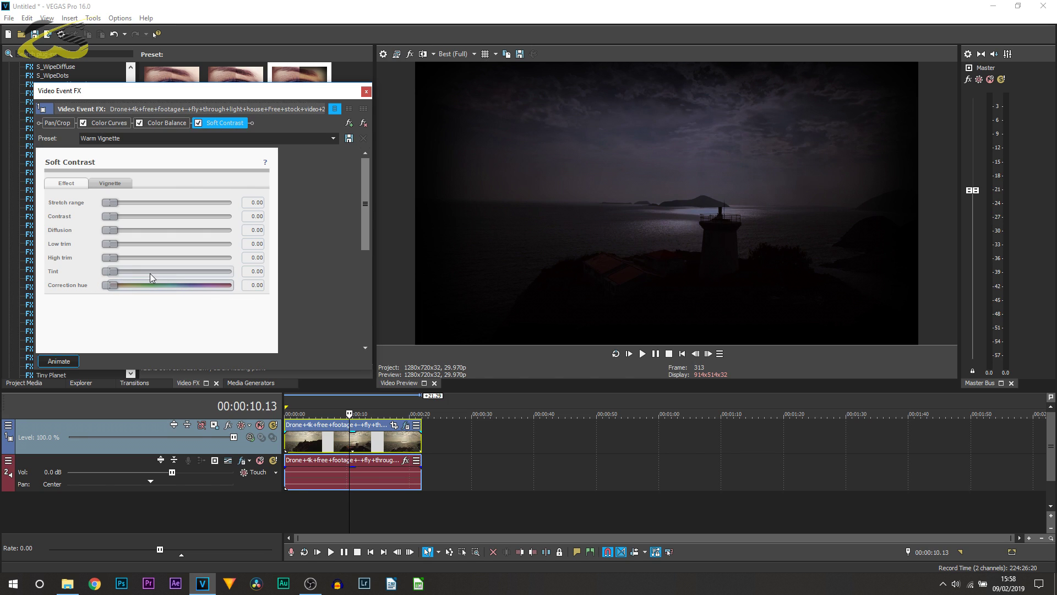
On the Soft Contrast Vignette tab, lower the vignette strength to about 27.01
click(108, 183)
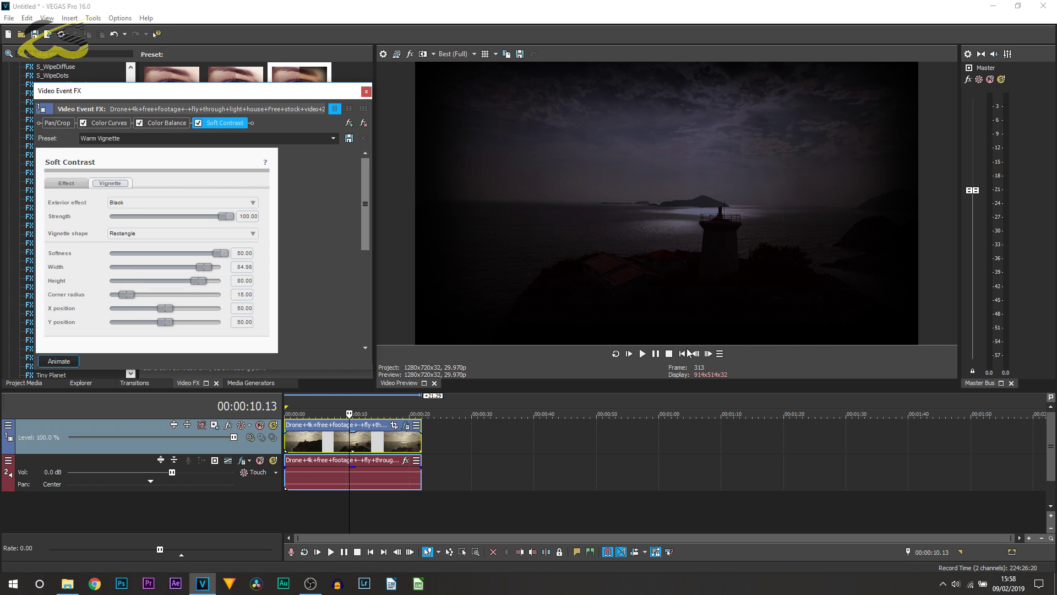
mouse_move(323, 440)
mouse_down()
mouse_move(312, 441)
mouse_move(323, 439)
mouse_up()
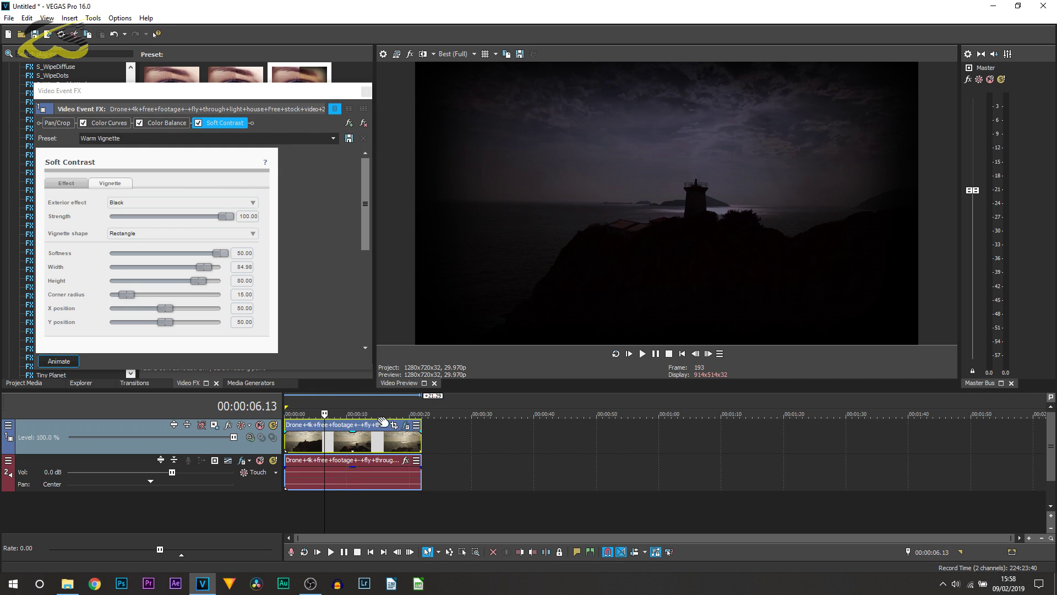
drag(225, 216, 144, 229)
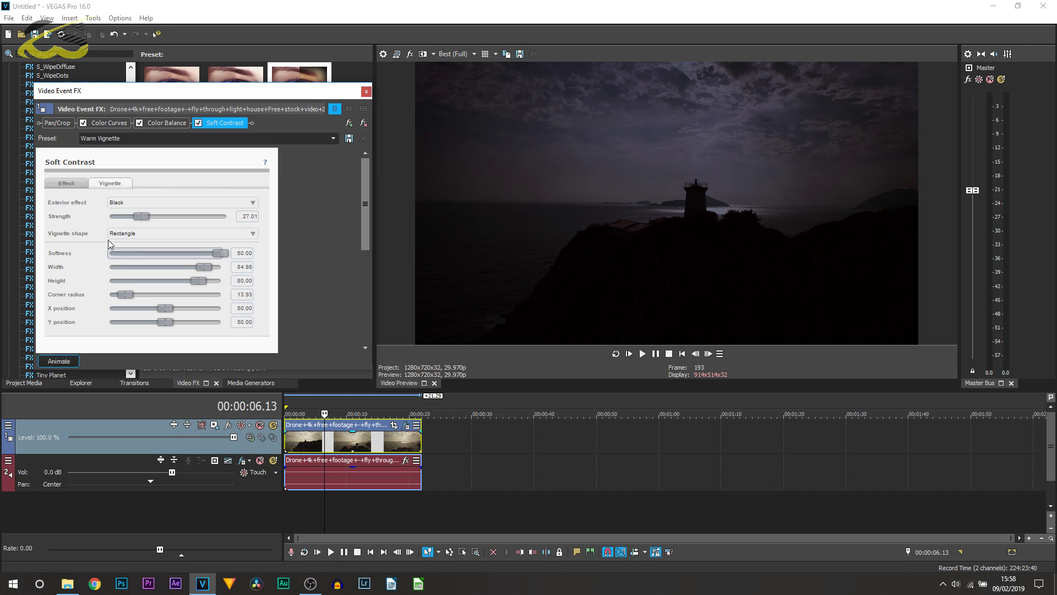
Try an Ellipse vignette shape, then set it back to Rectangle
click(128, 236)
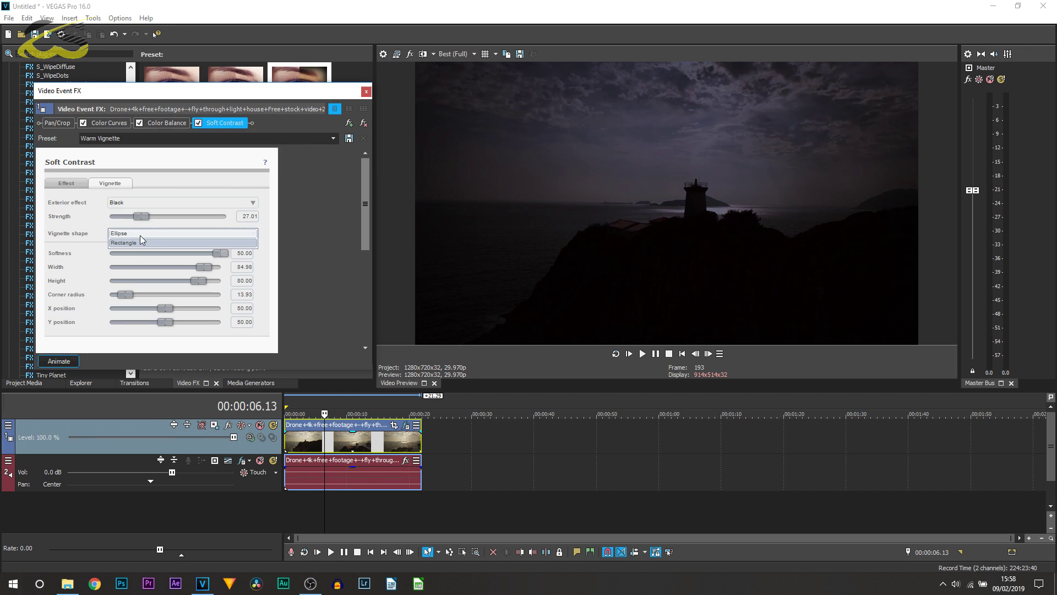
click(139, 233)
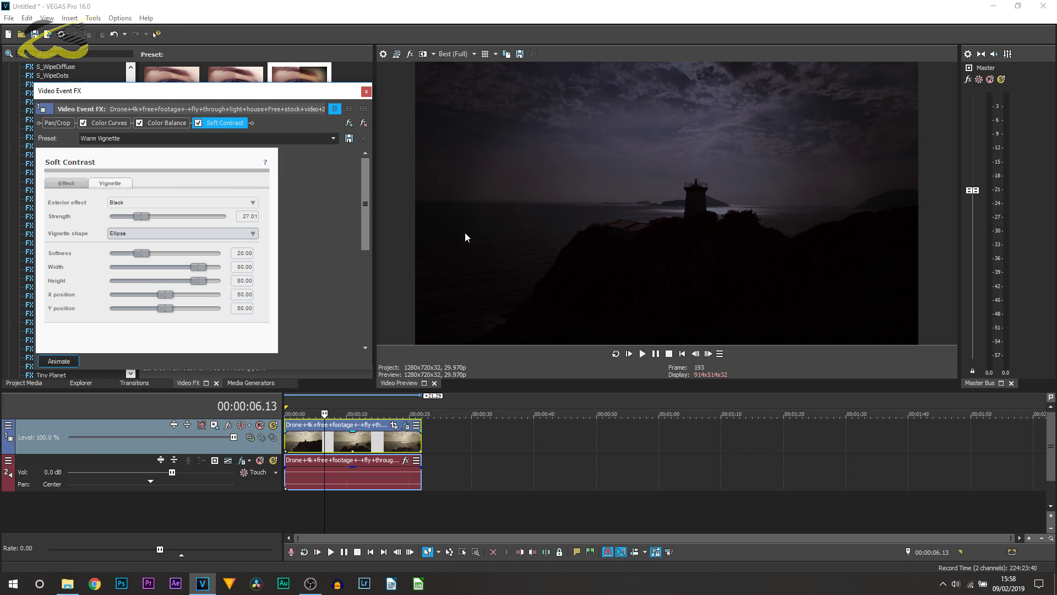
click(187, 234)
click(171, 246)
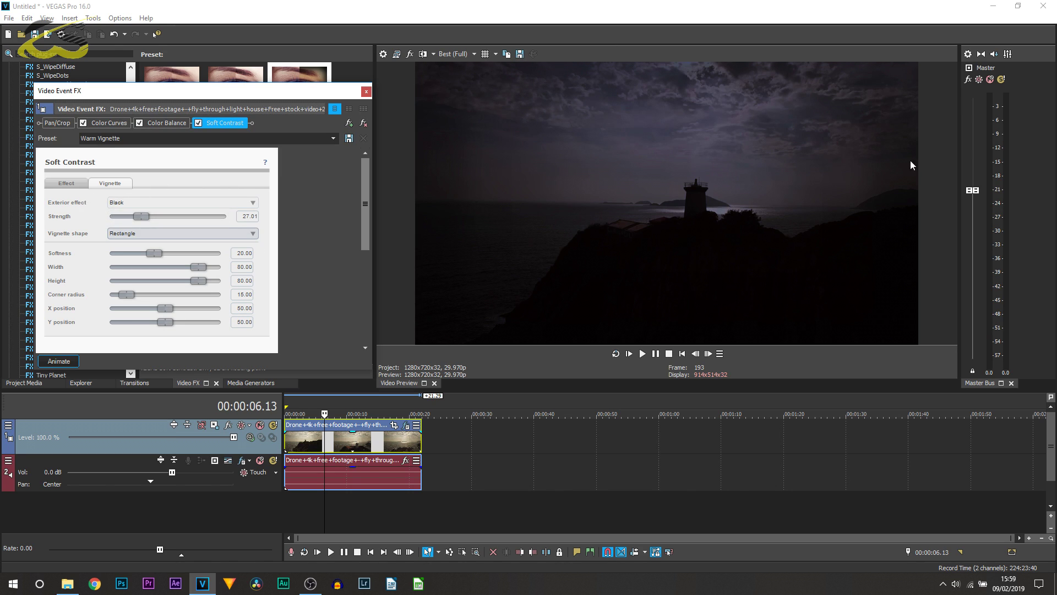
click(116, 204)
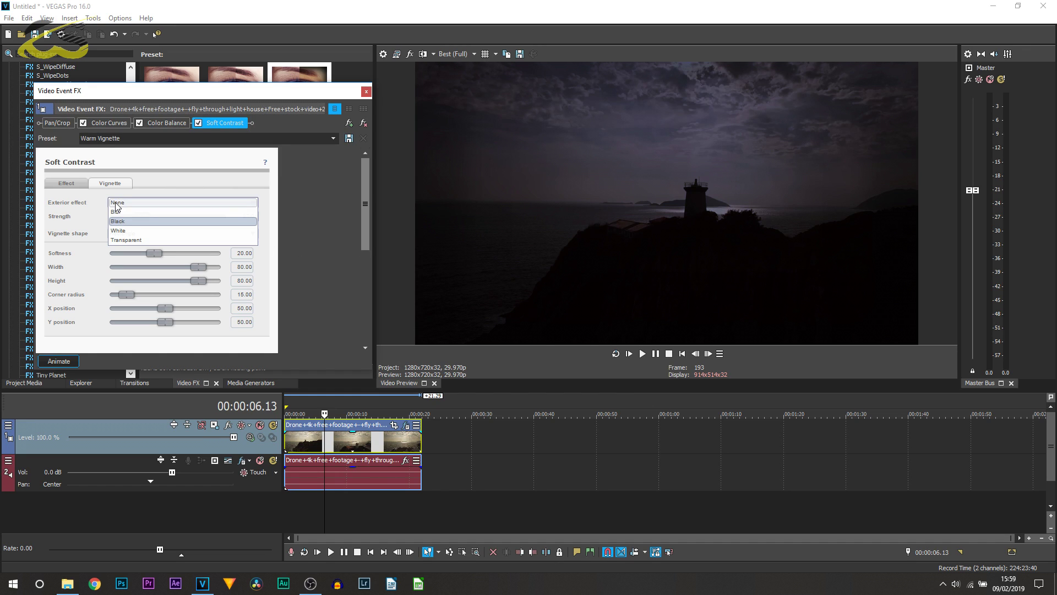
click(118, 212)
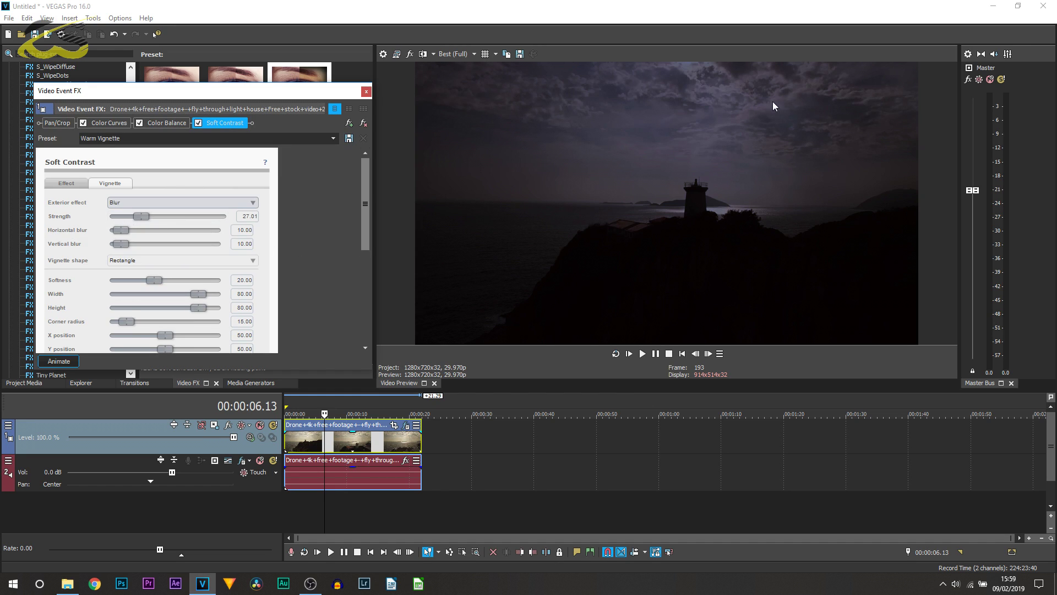
click(178, 202)
click(154, 228)
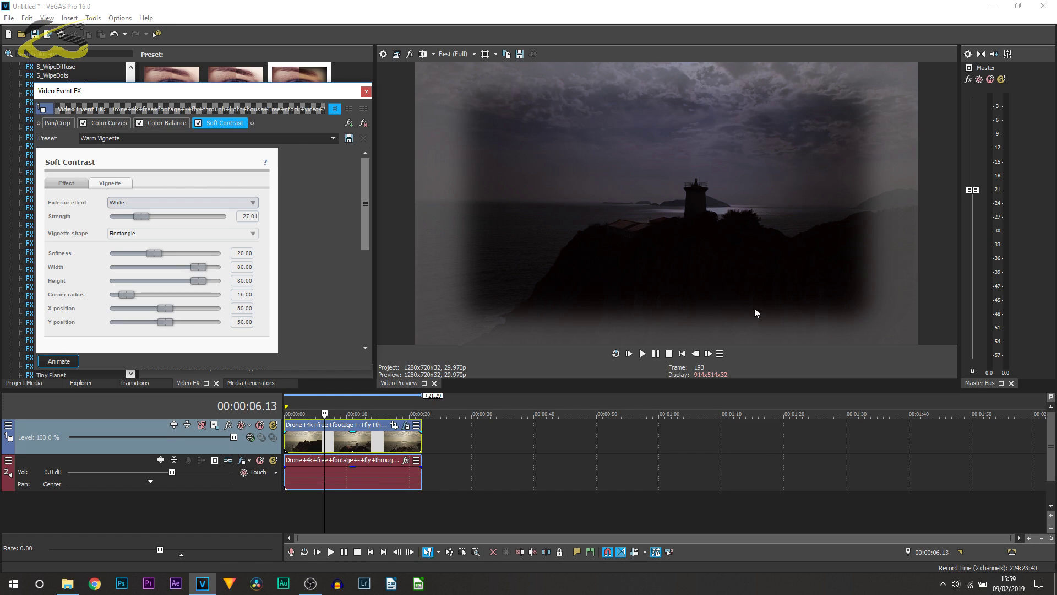
click(159, 205)
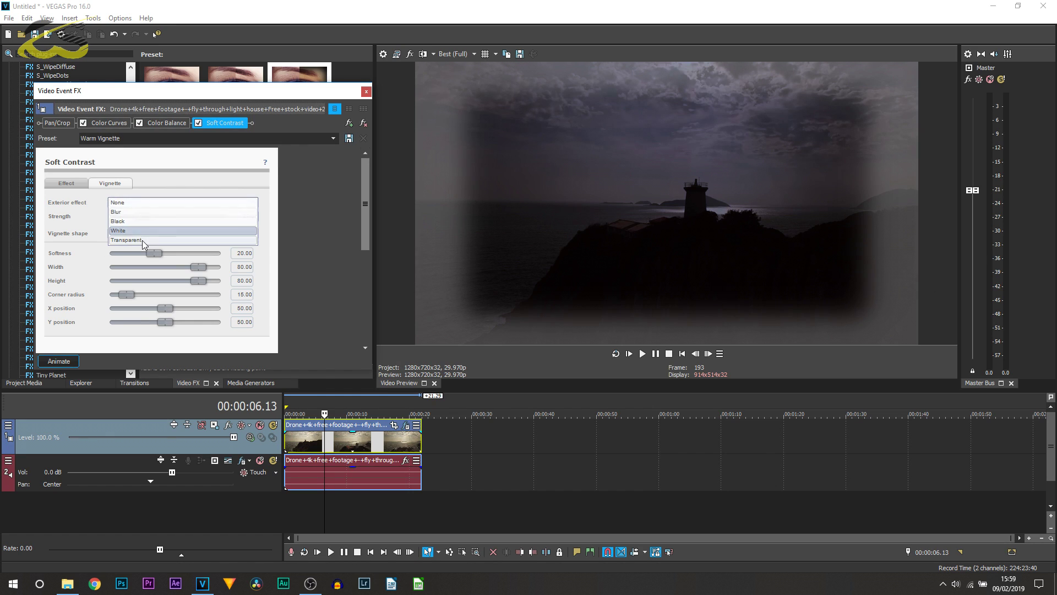
click(160, 244)
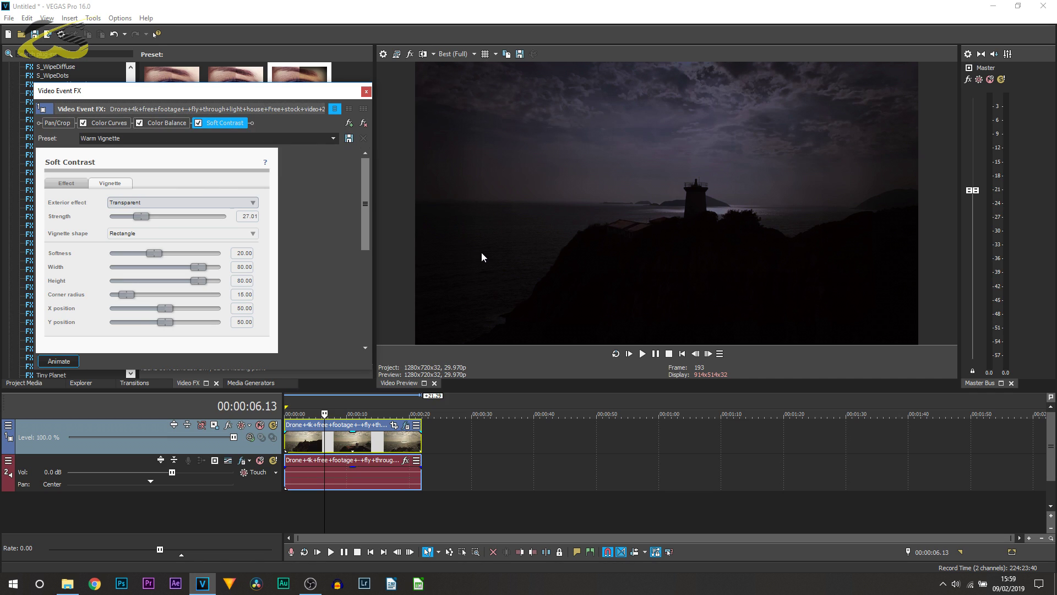
click(201, 205)
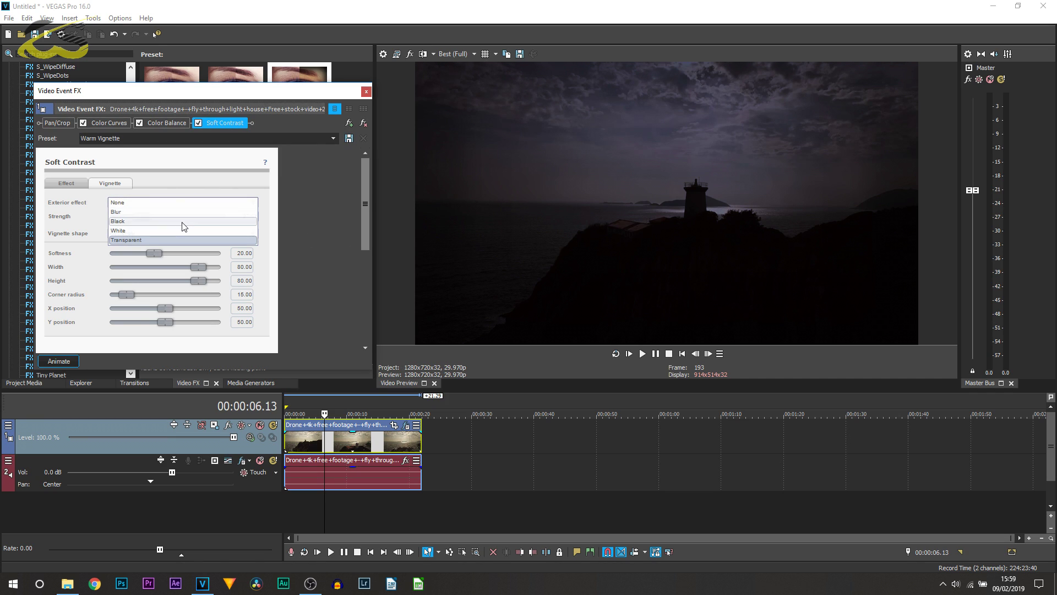
click(182, 221)
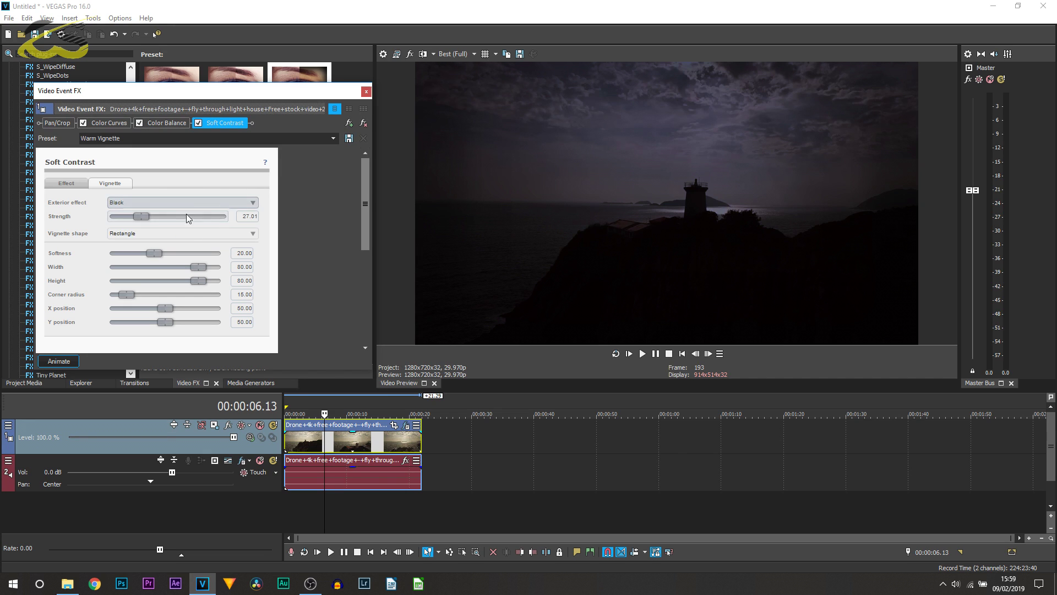
click(190, 234)
click(65, 227)
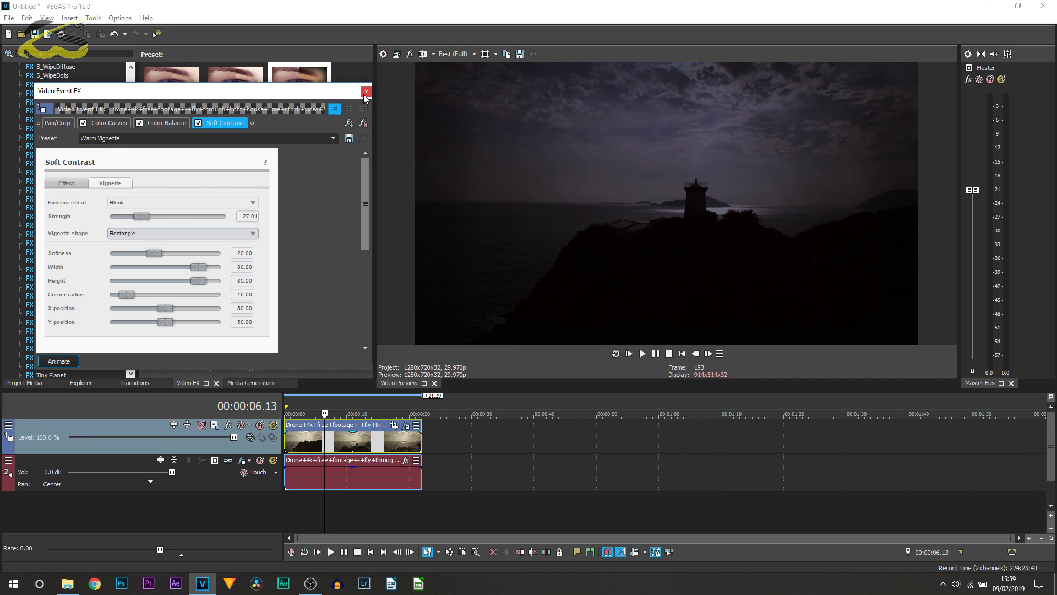
Close the FX window, set preview quality to Good (Auto), and play the graded clip from the start
click(366, 91)
click(452, 57)
mouse_move(463, 83)
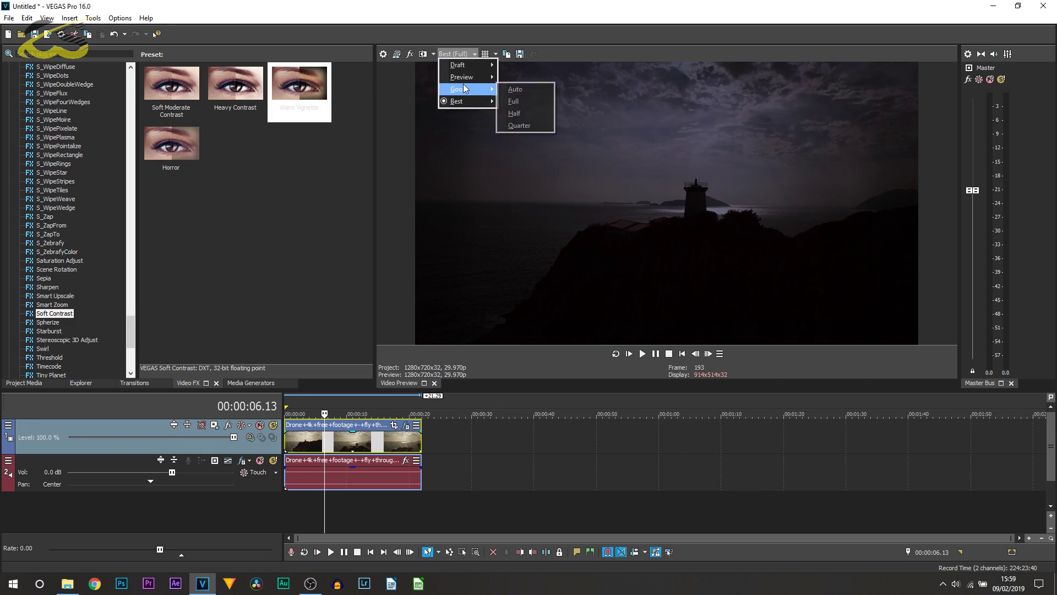
click(519, 91)
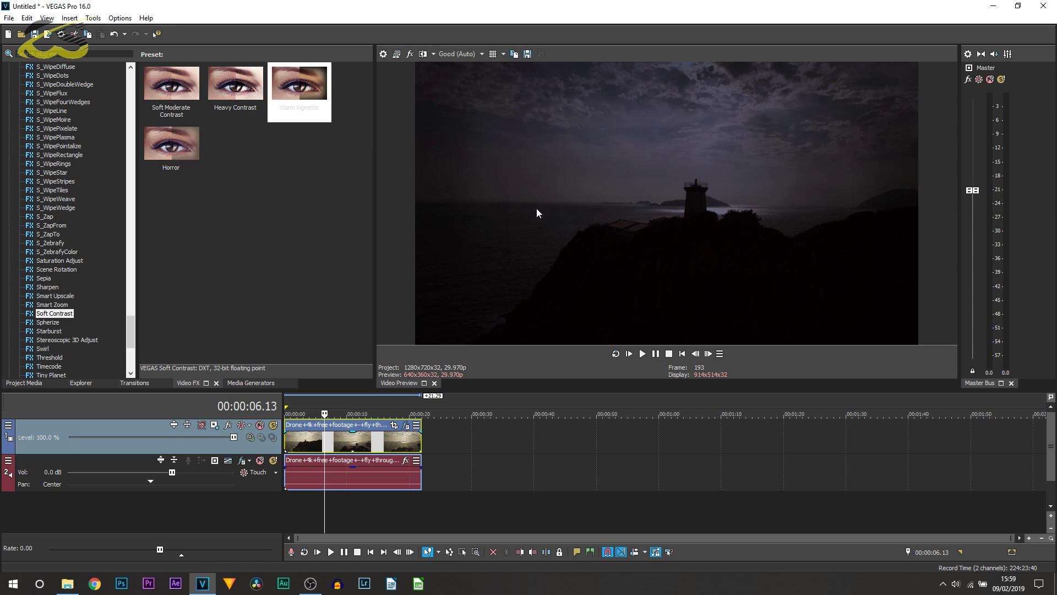
click(629, 356)
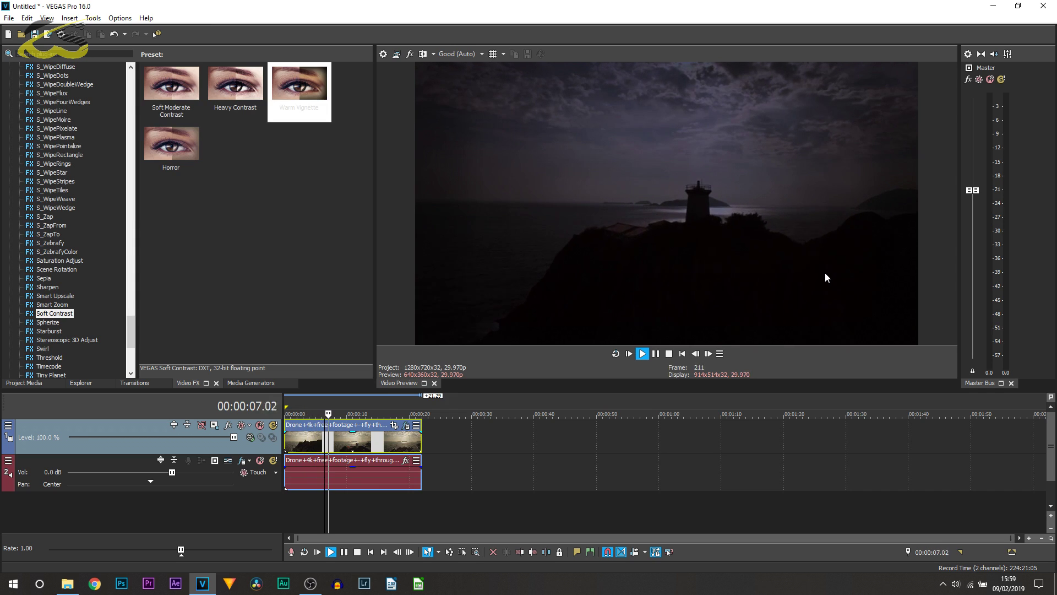
click(656, 354)
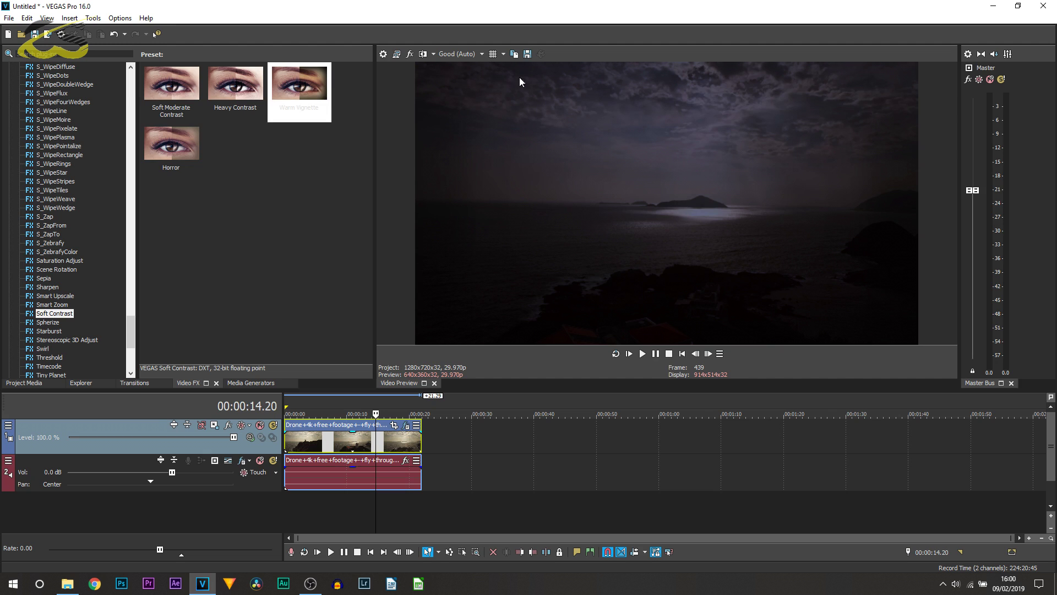
Turn on split-screen before/after view, play the clip through, and return to about 3 seconds
click(423, 54)
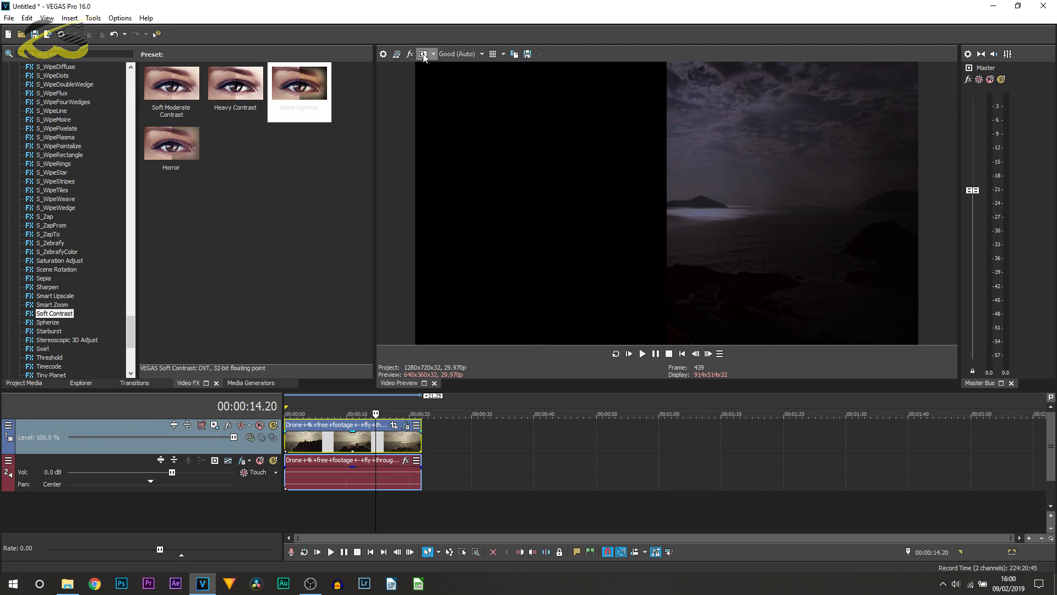
click(630, 354)
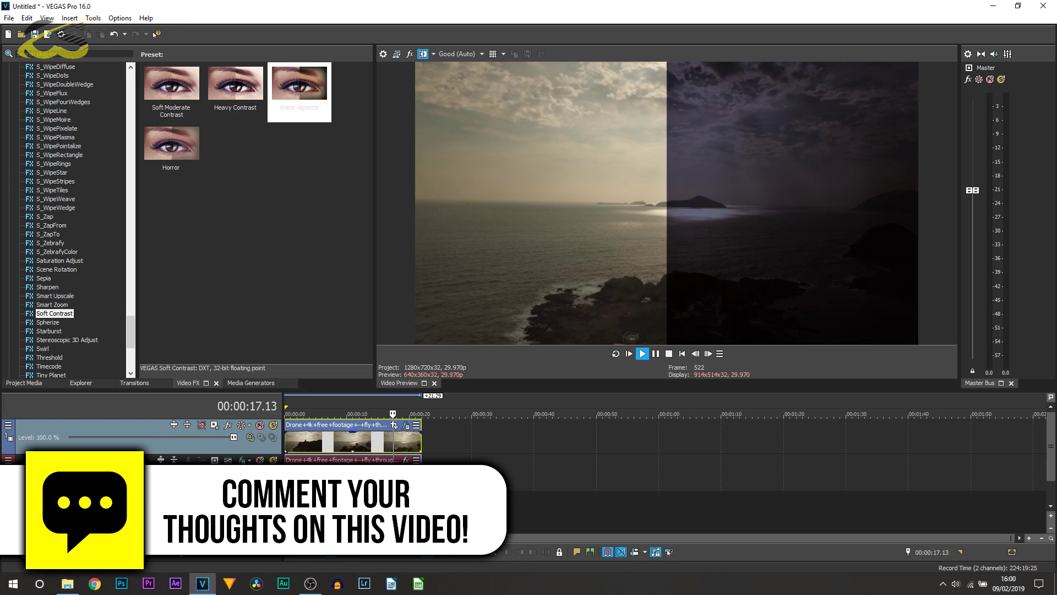
click(656, 355)
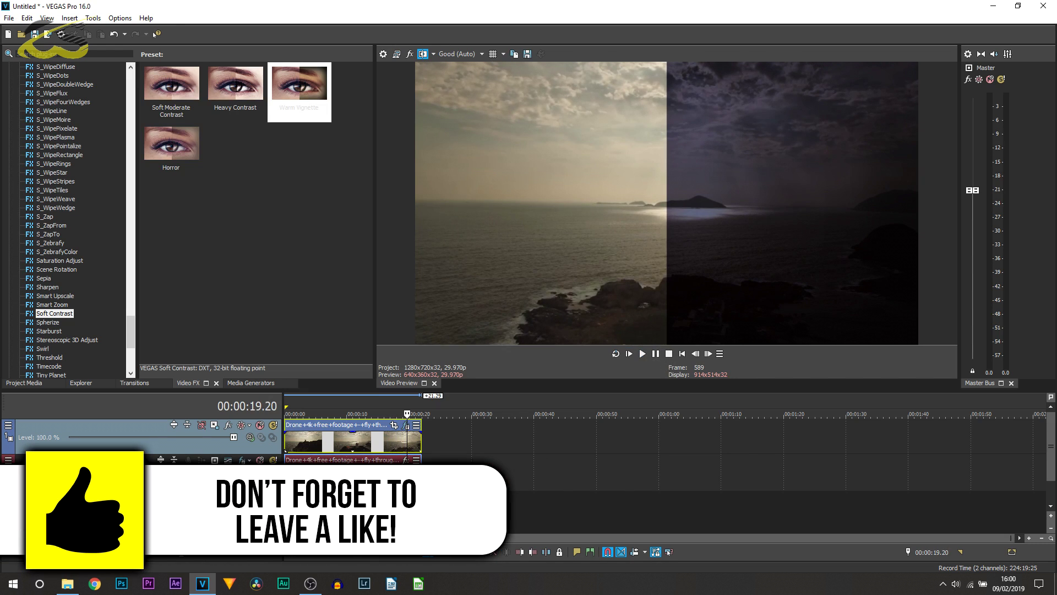
drag(407, 413, 307, 413)
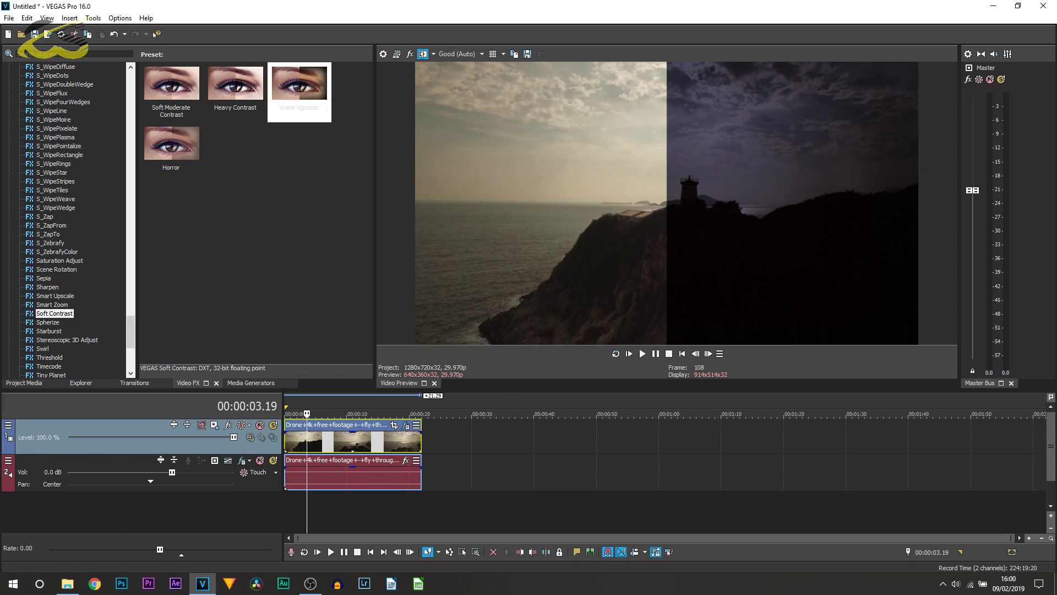